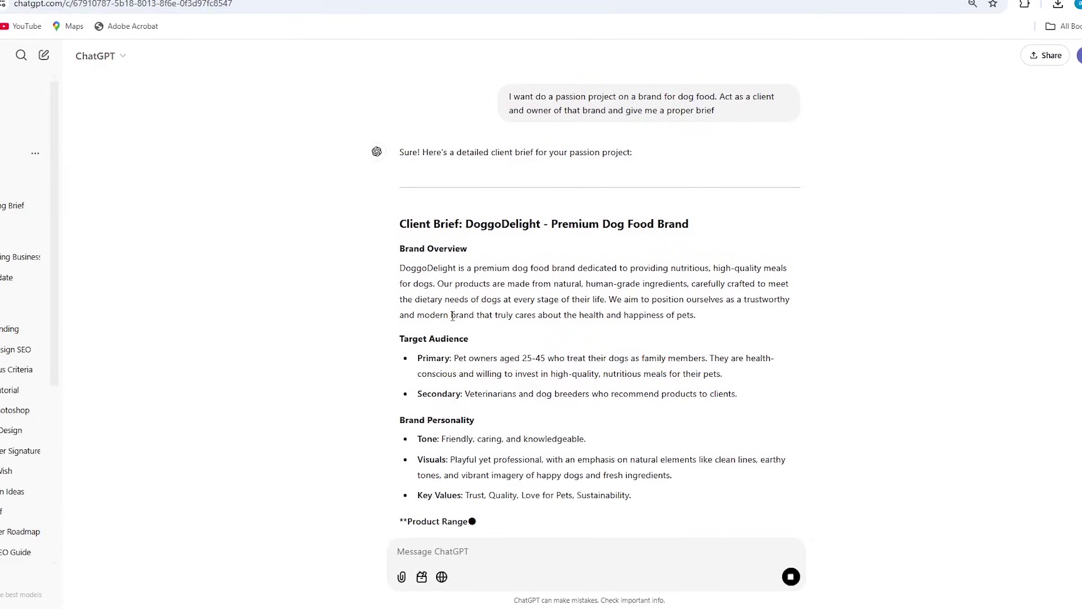
Read the DoggoDelight client brief's title, brand overview, target audience and brand personality sections.
drag(466, 199, 538, 201)
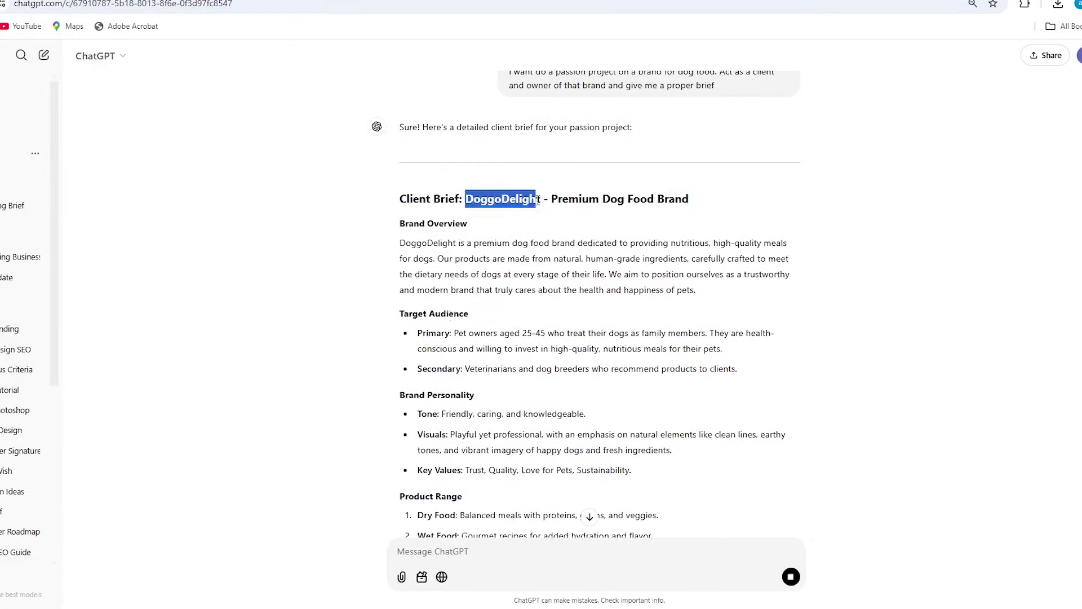
click(473, 201)
drag(467, 200, 542, 202)
drag(401, 243, 497, 244)
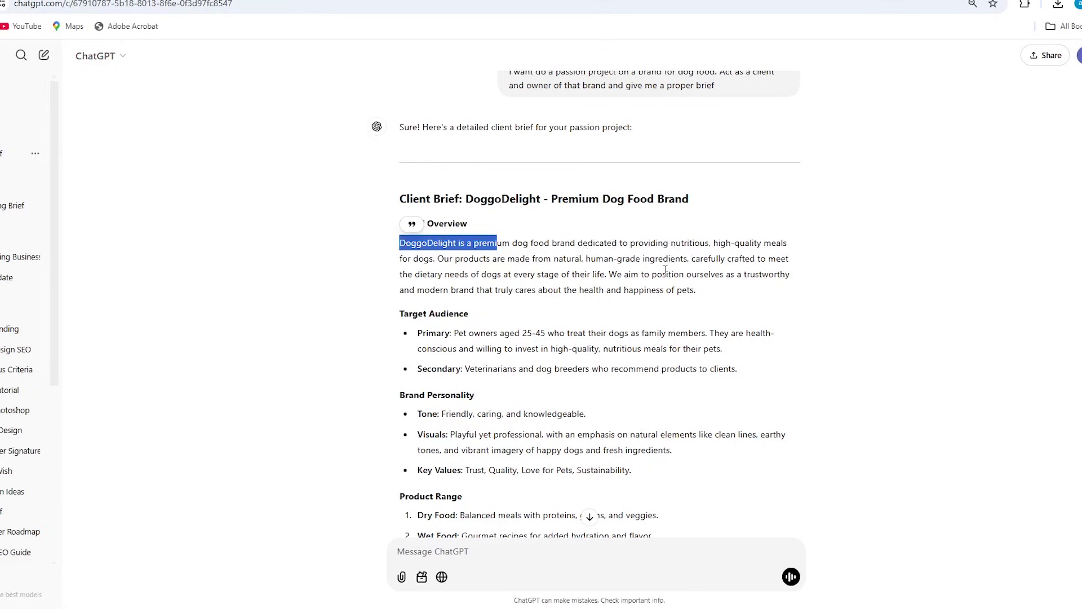
click(469, 317)
drag(532, 349, 535, 349)
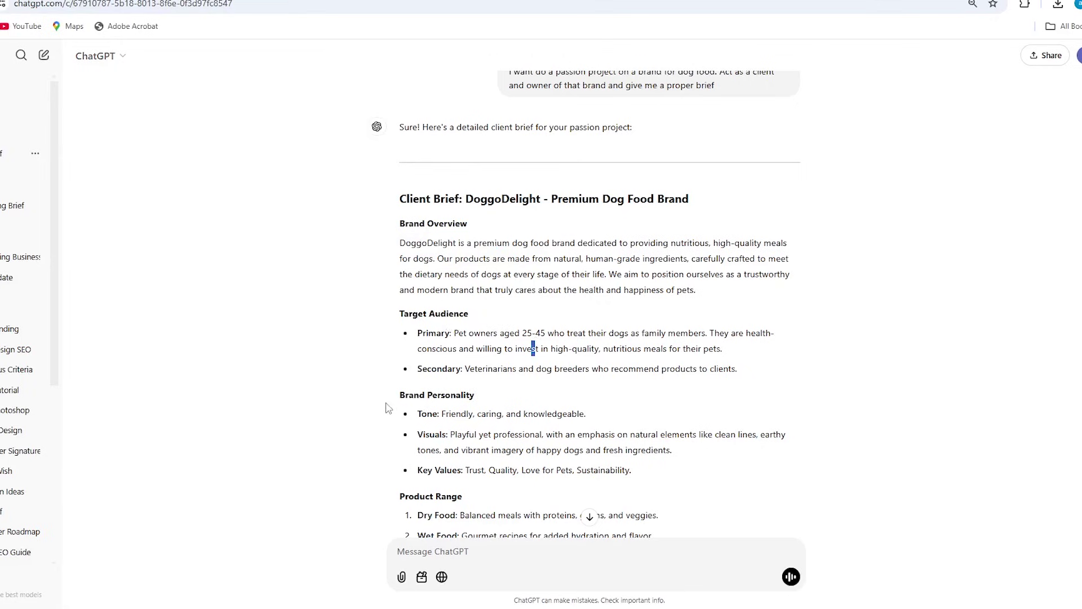
drag(398, 127, 438, 396)
click(470, 416)
Review the brief's product range, project goals, design requirements, deliverables, selling points, competitors and deadline.
scroll(600, 304, down, 6)
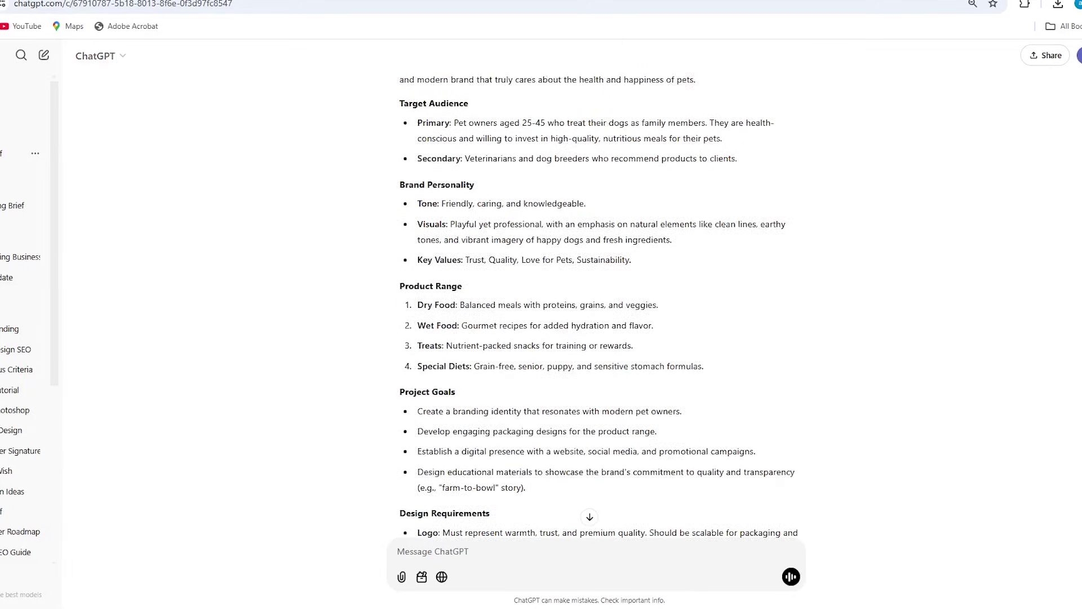
scroll(600, 305, down, 3)
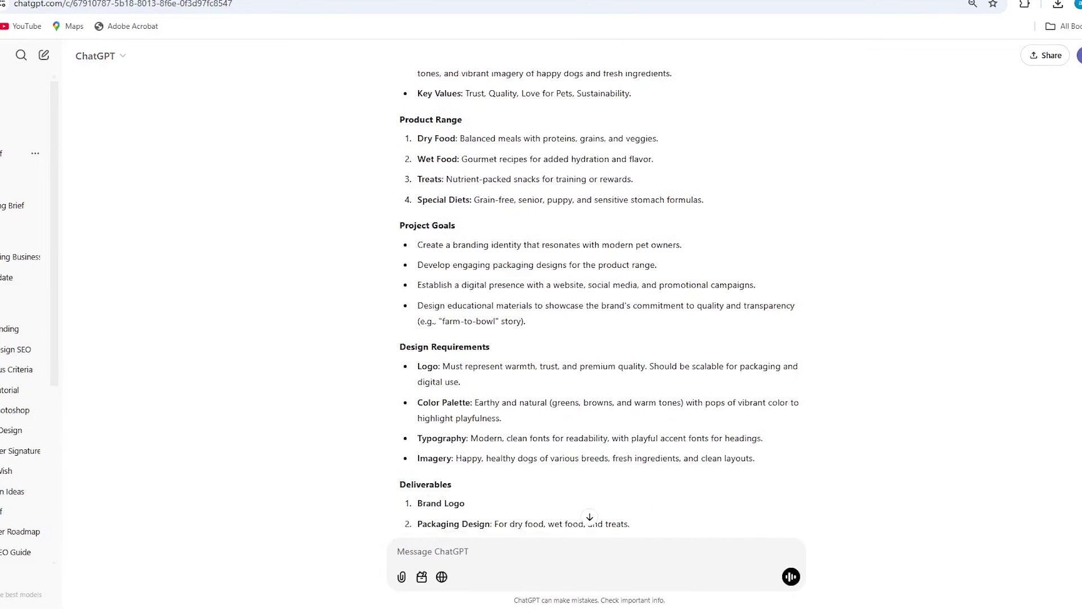
scroll(600, 305, down, 3)
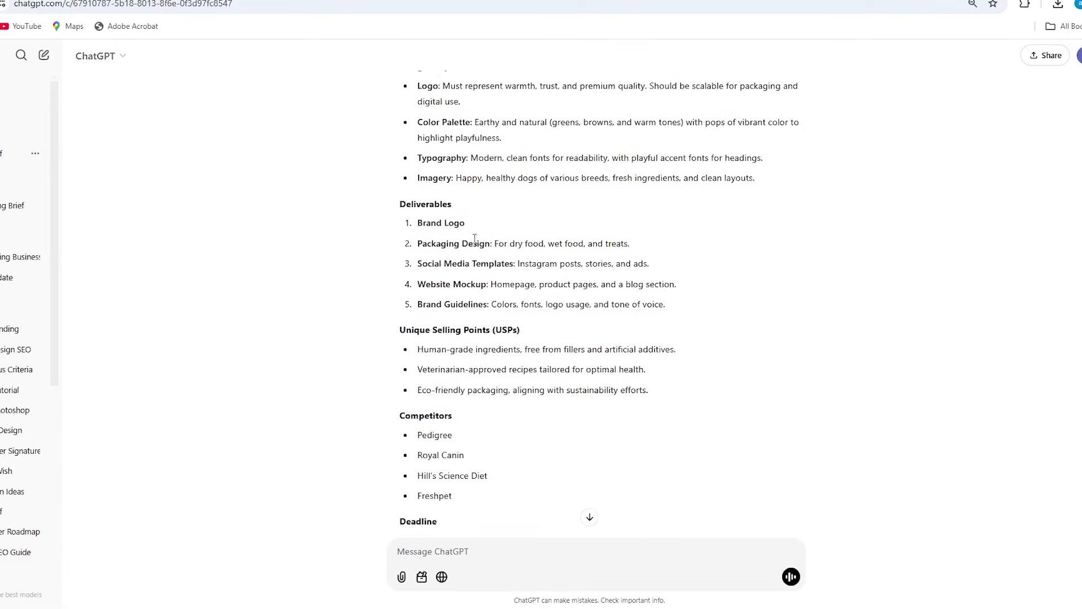
drag(492, 244, 511, 265)
drag(419, 286, 492, 285)
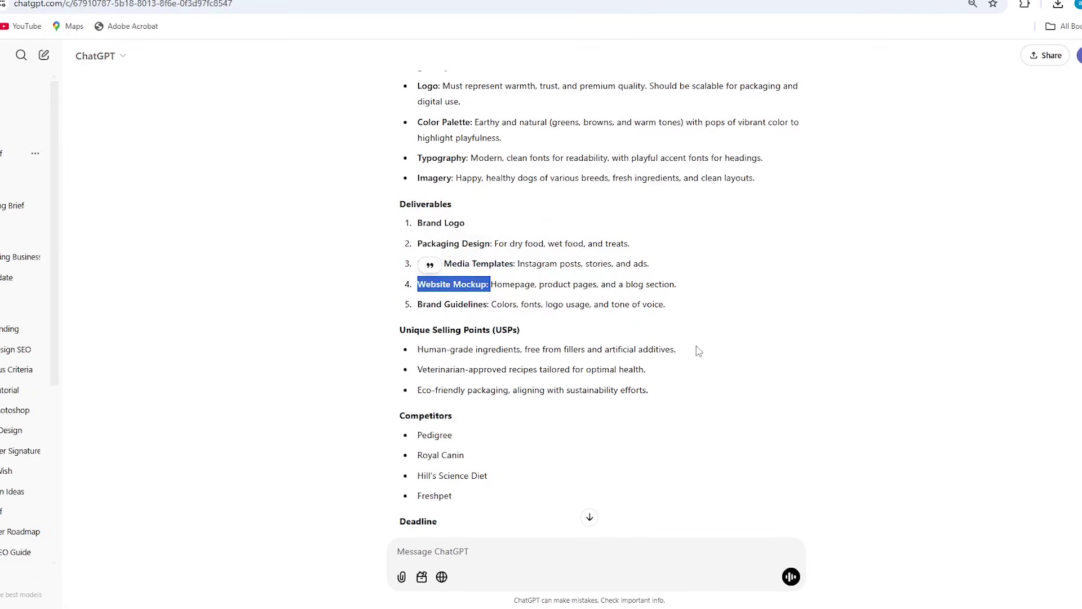
scroll(458, 224, down, 2)
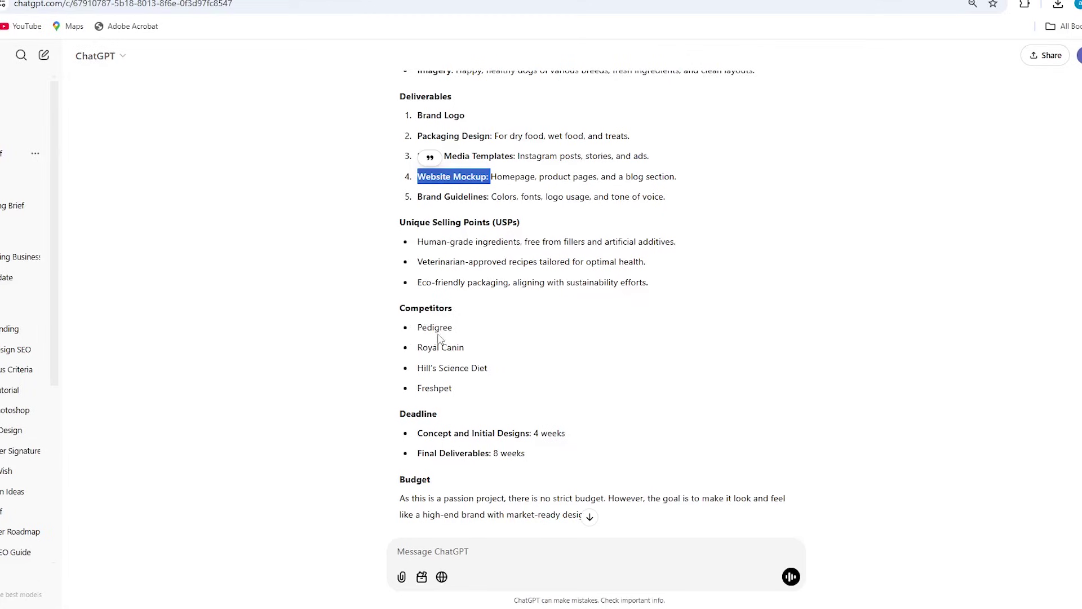
drag(418, 331, 468, 333)
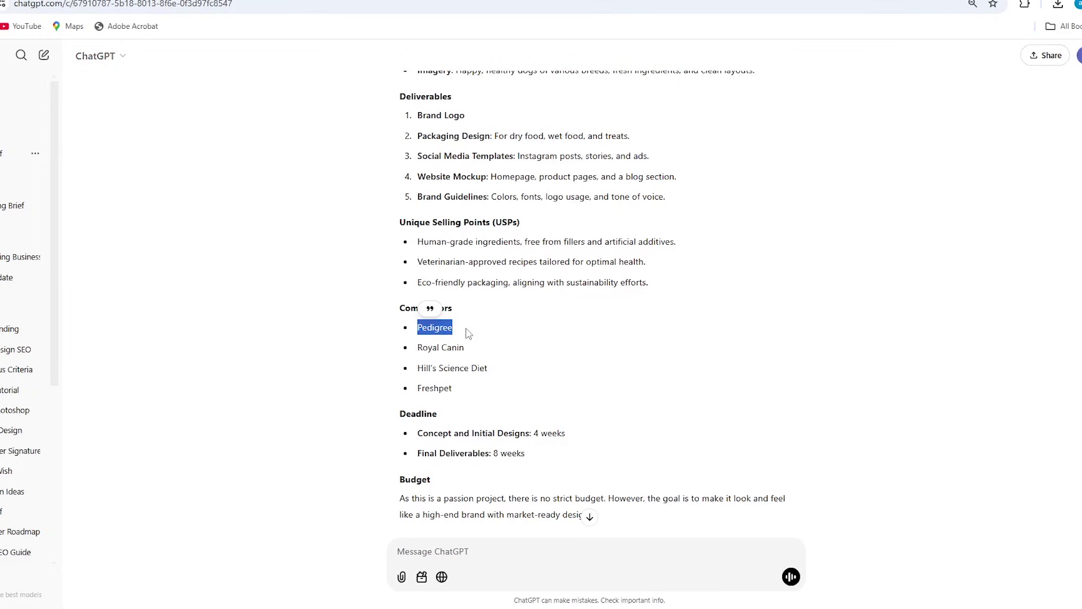
click(457, 370)
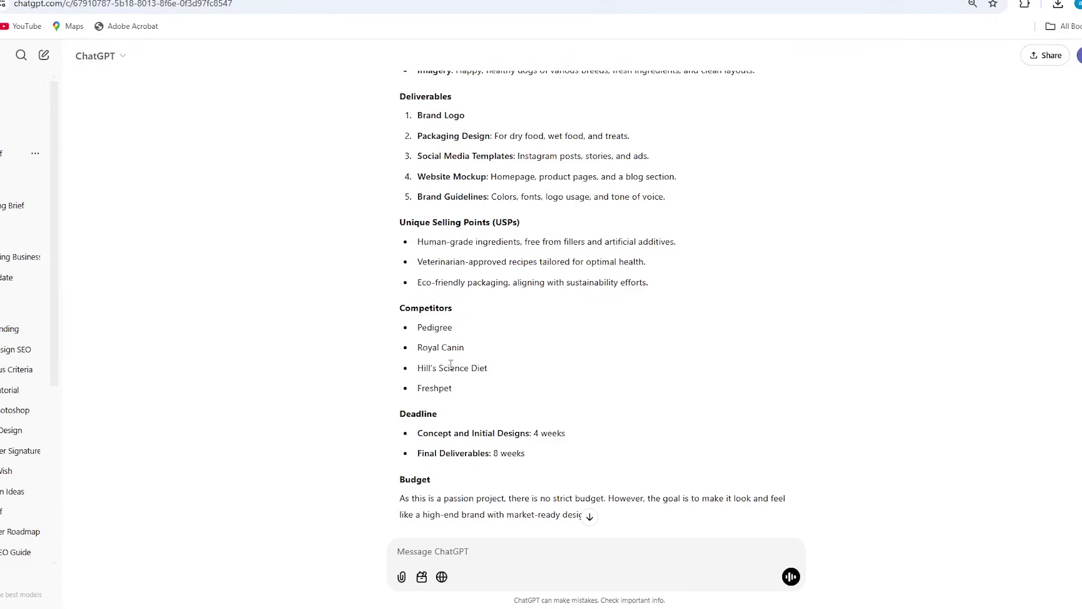
Copy the client brief from its title through the Unique Selling Points and paste it into a blank Word document.
scroll(451, 366, up, 10)
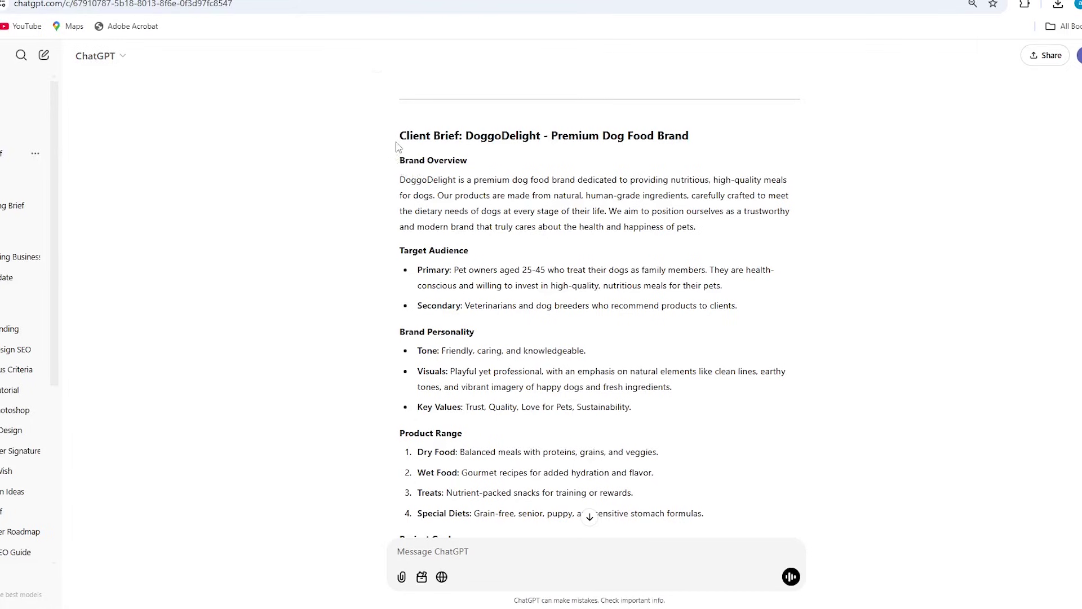
drag(398, 136, 671, 519)
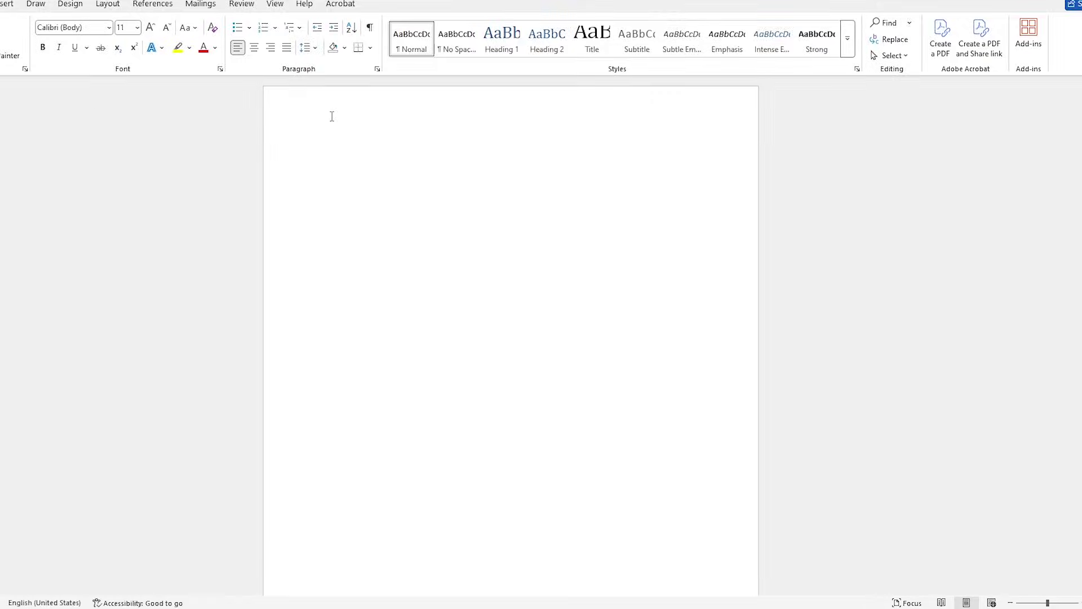
key(ctrl+v)
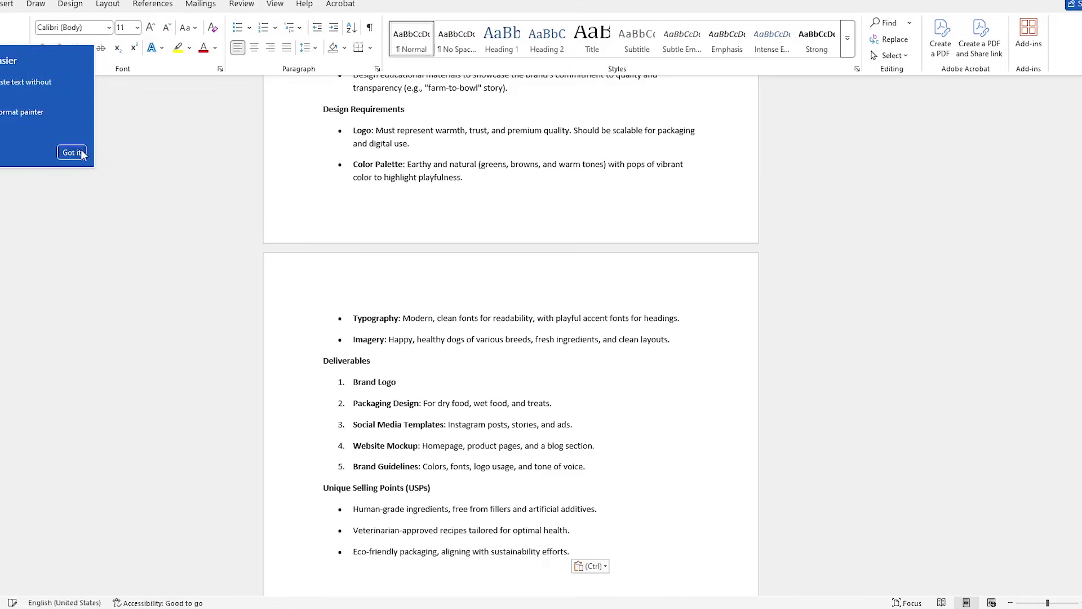
click(71, 153)
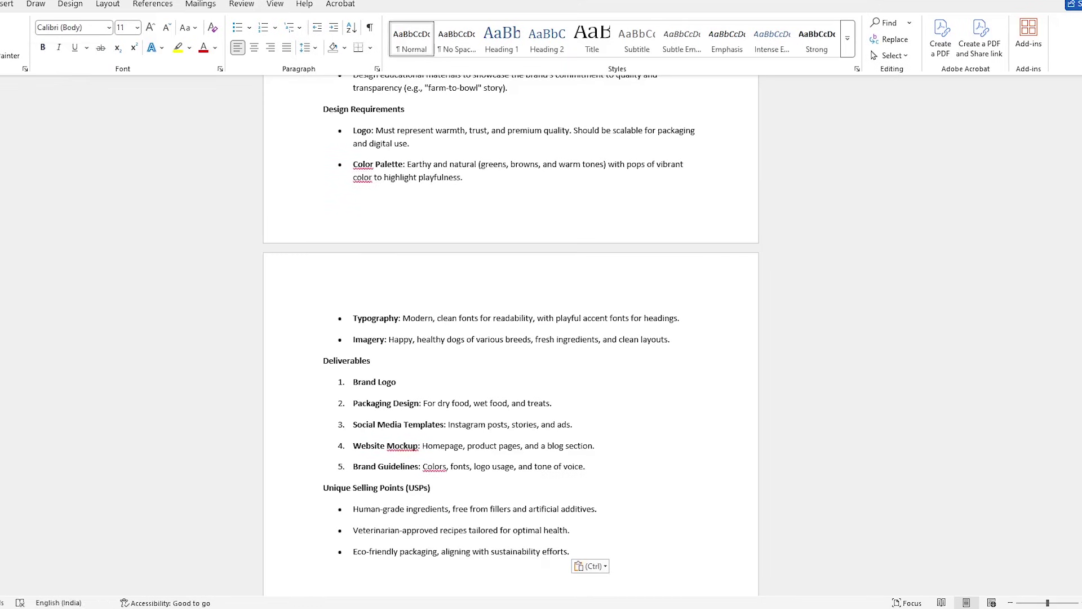
Highlight in yellow the brief's title, "dogs as family members" and the second line of the Primary audience bullet.
scroll(510, 333, up, 15)
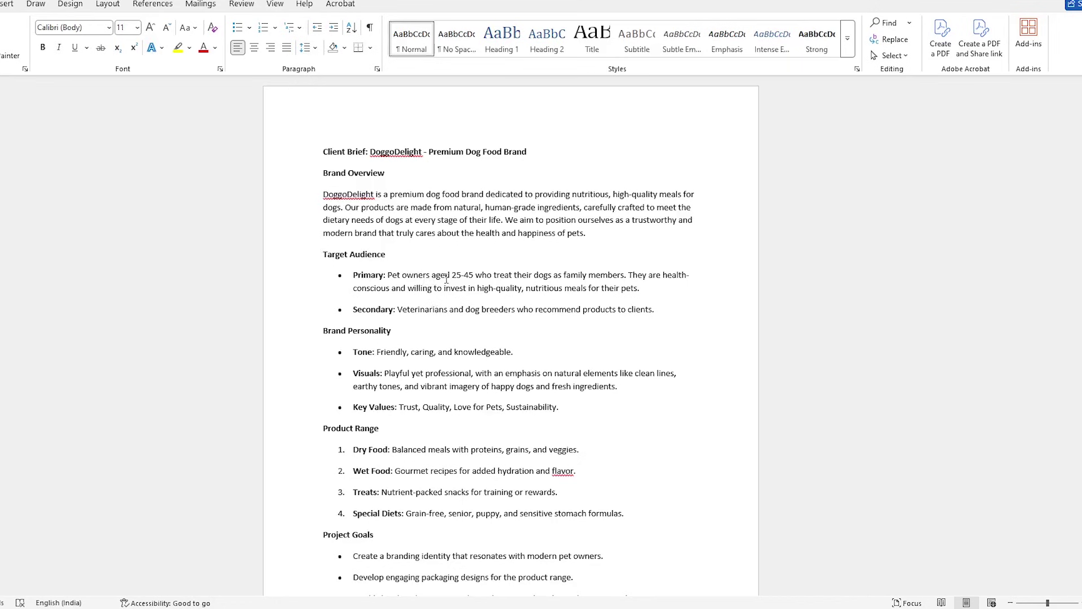
drag(452, 275, 474, 275)
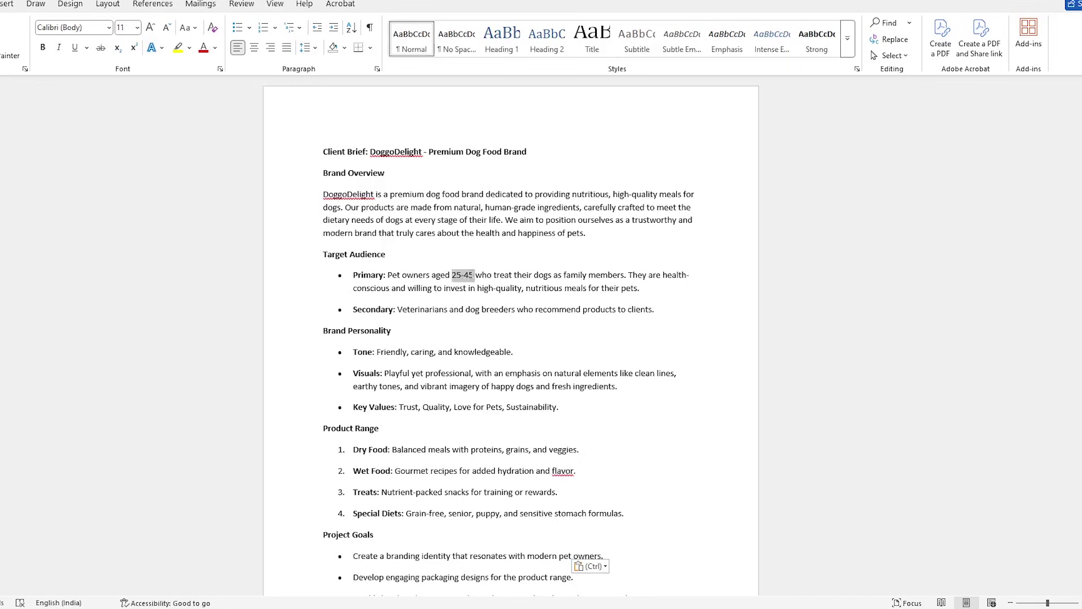
click(475, 277)
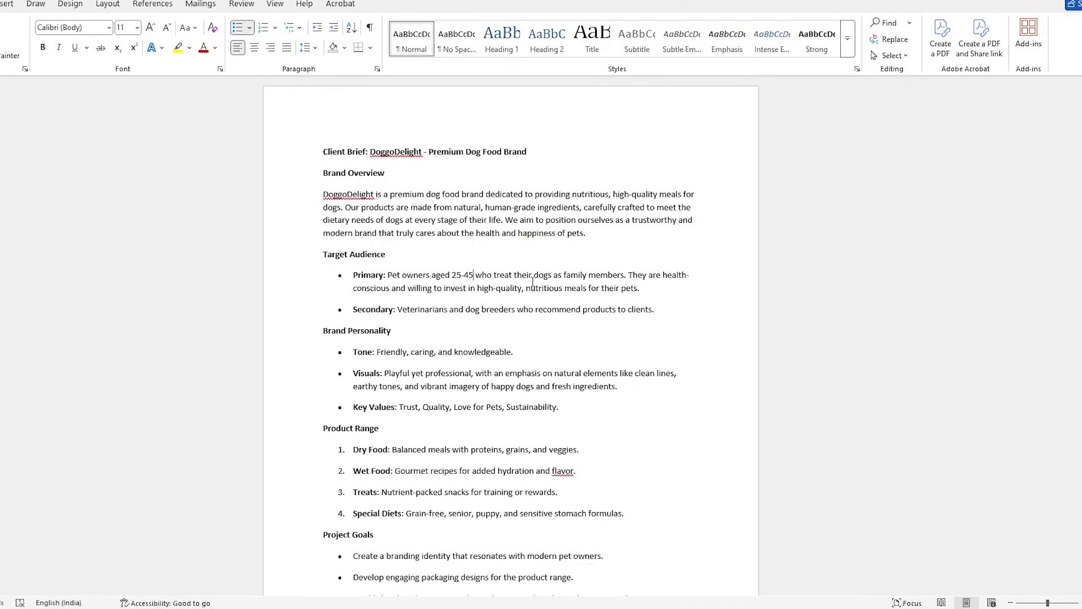
click(180, 54)
click(500, 275)
drag(535, 276, 624, 277)
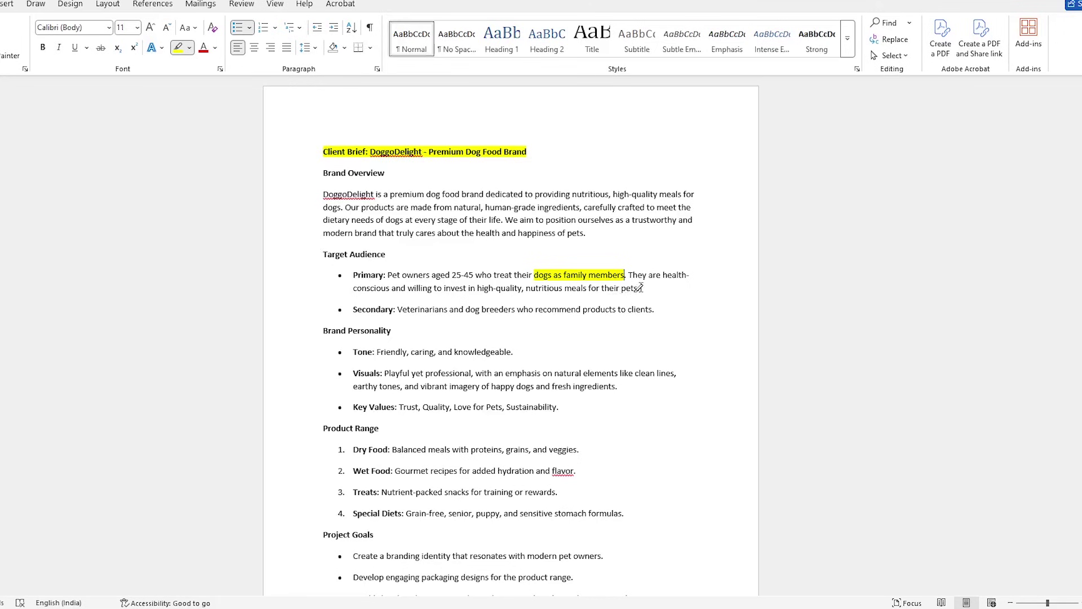
mouse_move(645, 288)
mouse_down()
mouse_move(356, 277)
mouse_move(361, 287)
mouse_up()
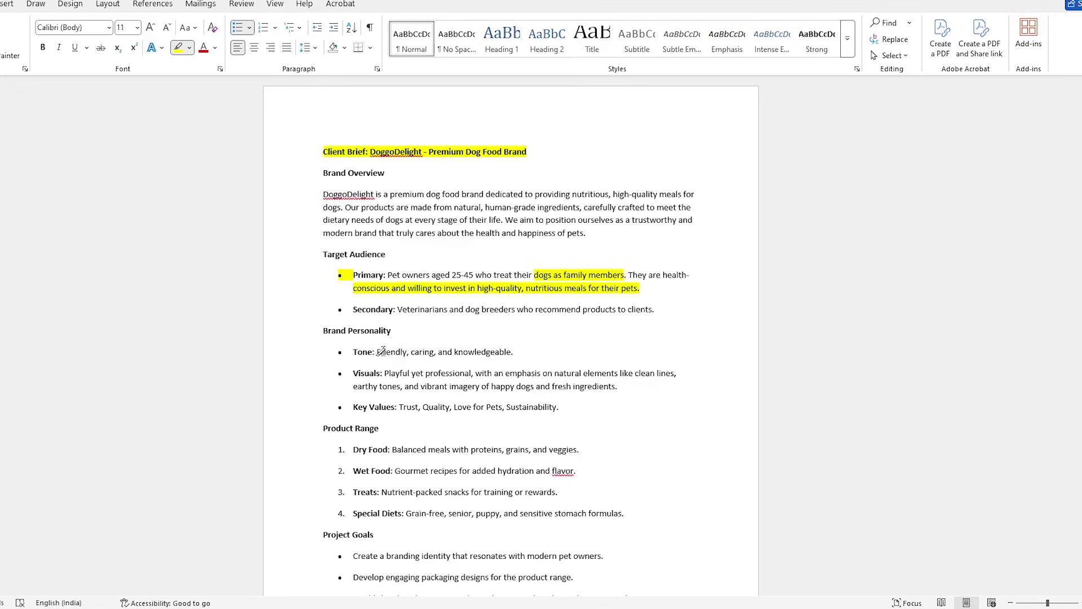
Highlight the tone description, "imagery of happy dogs and fresh ingredients", the Key Values line and "Balanced meals with" in yellow.
mouse_move(377, 352)
mouse_down()
mouse_move(511, 352)
mouse_move(355, 351)
mouse_move(516, 351)
mouse_up()
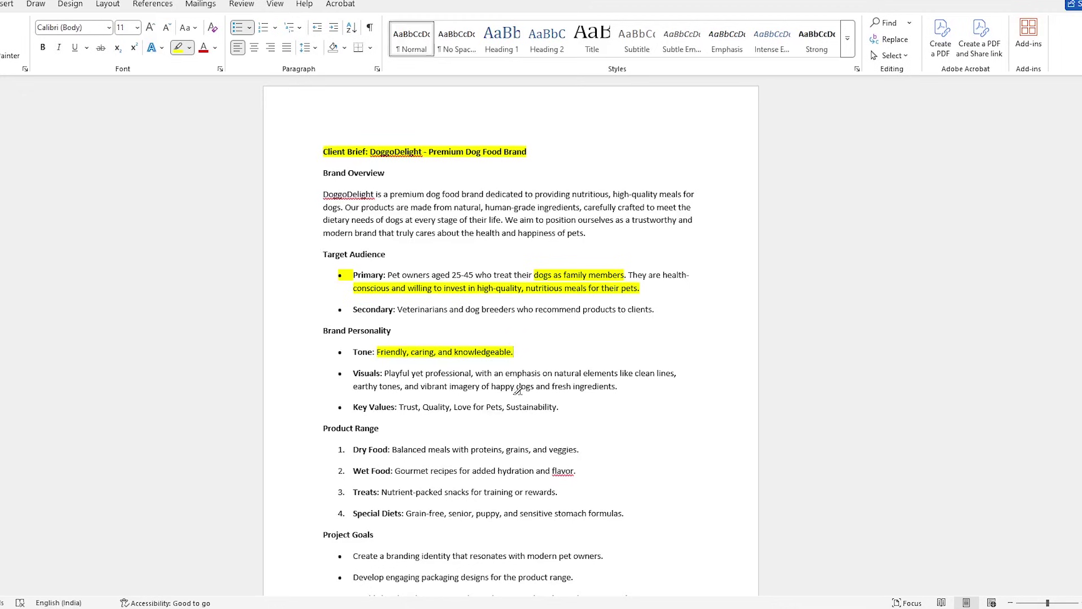
drag(491, 387, 616, 390)
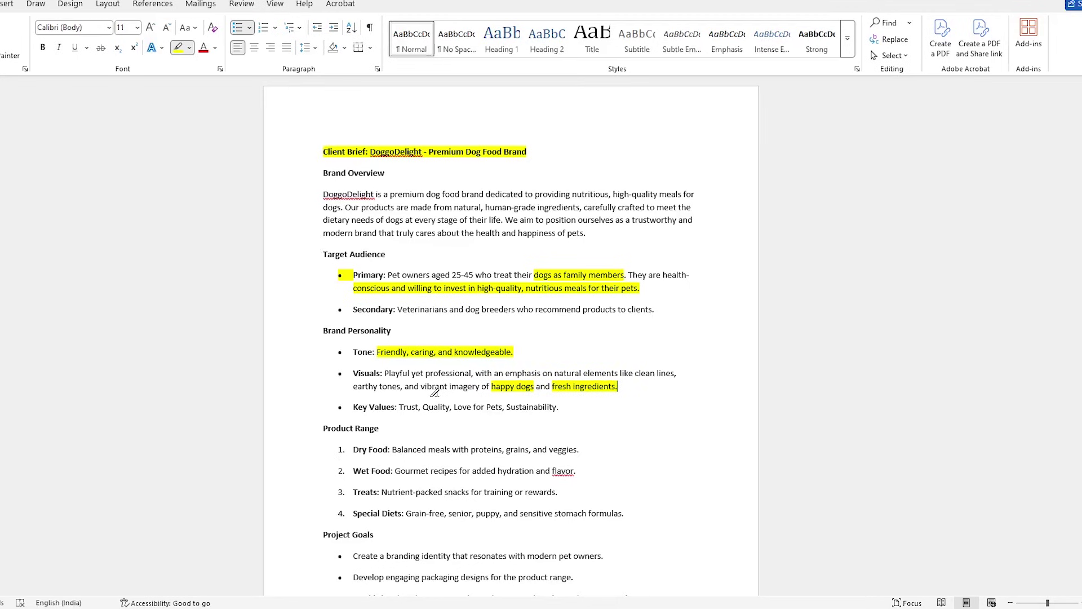
drag(399, 407, 559, 407)
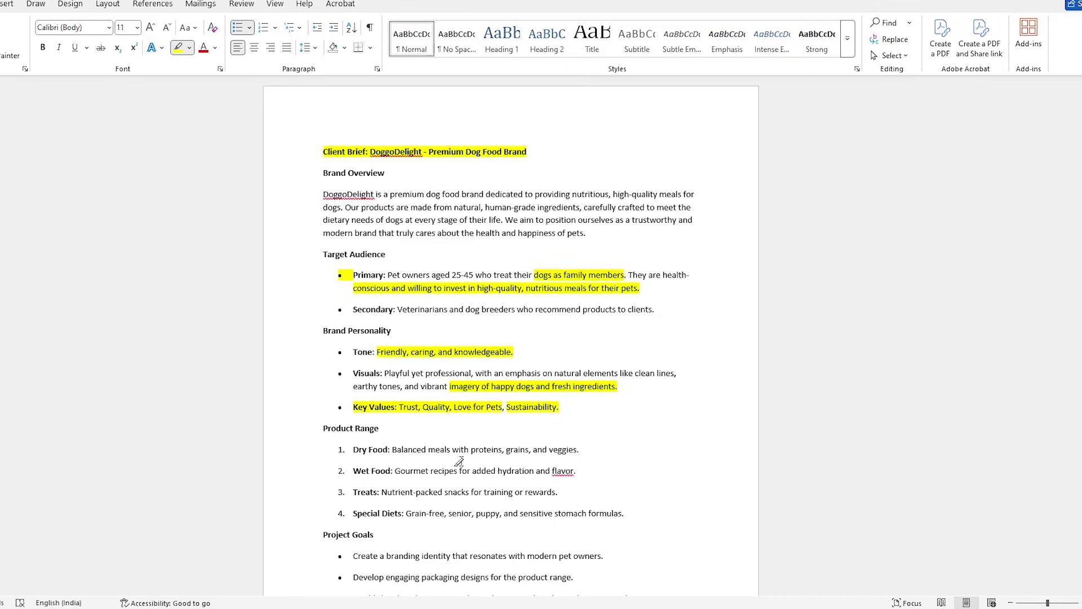
click(394, 449)
drag(392, 449, 469, 449)
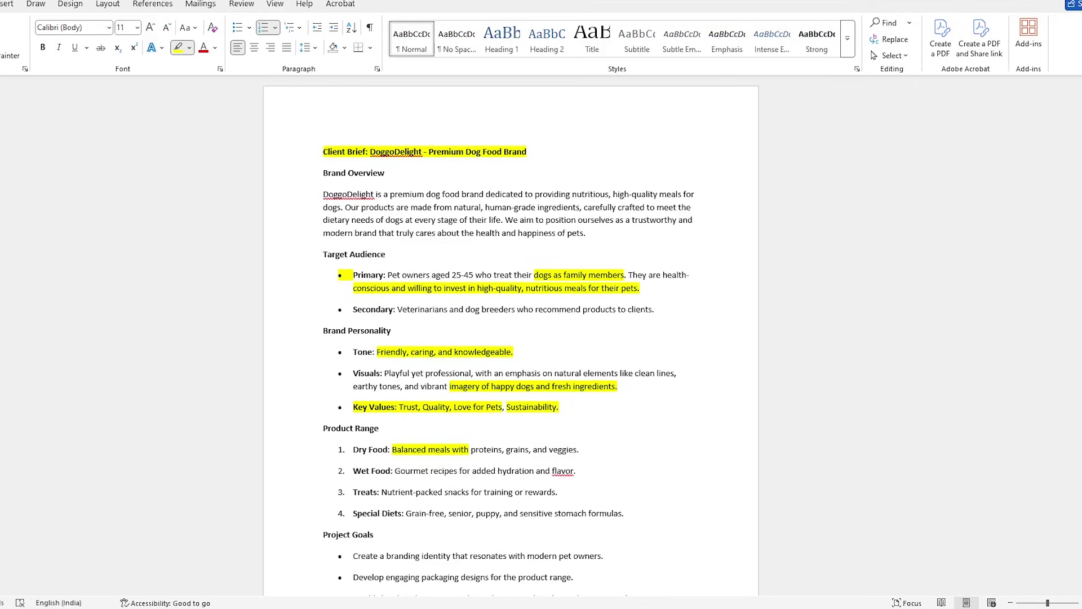
Highlight "modern" in Project Goals, plus "warmth, trust, and premium quality" and "greens, browns, and warm tones" in Design Requirements.
scroll(511, 333, down, 6)
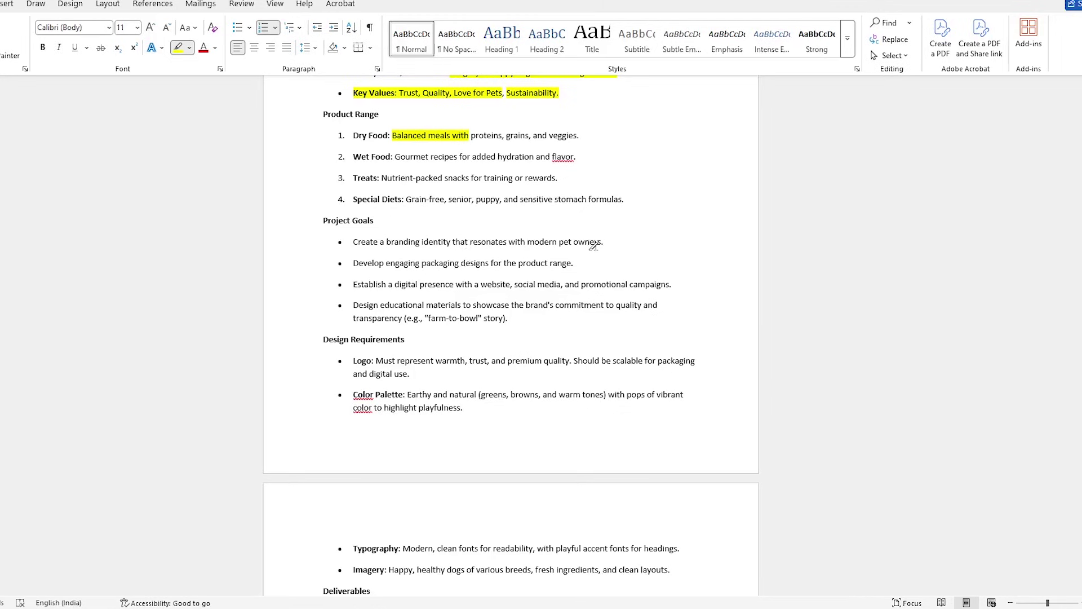
double_click(540, 242)
click(548, 239)
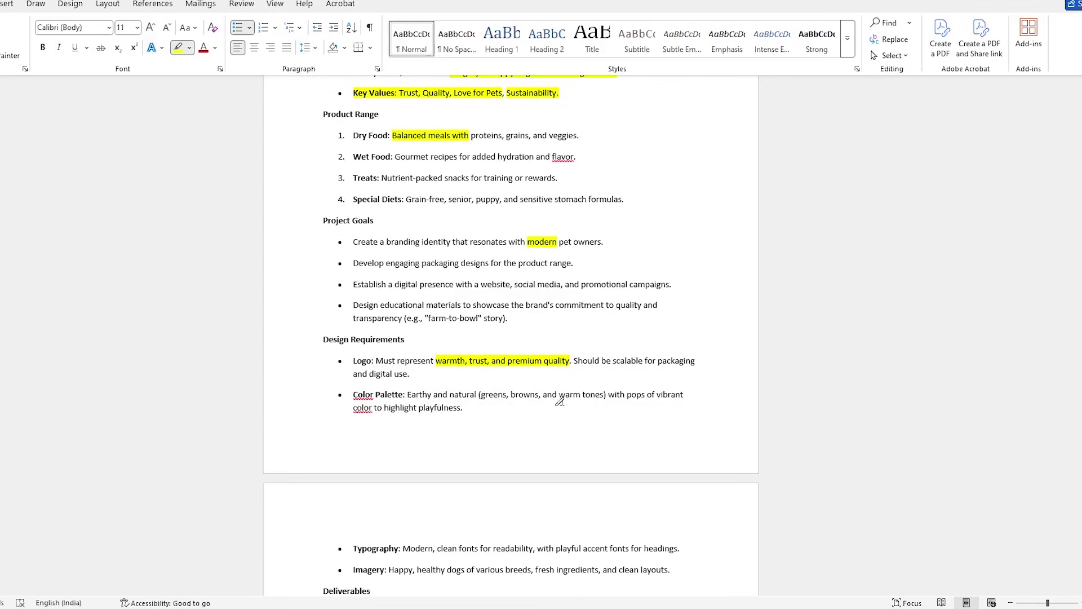
drag(484, 393, 604, 398)
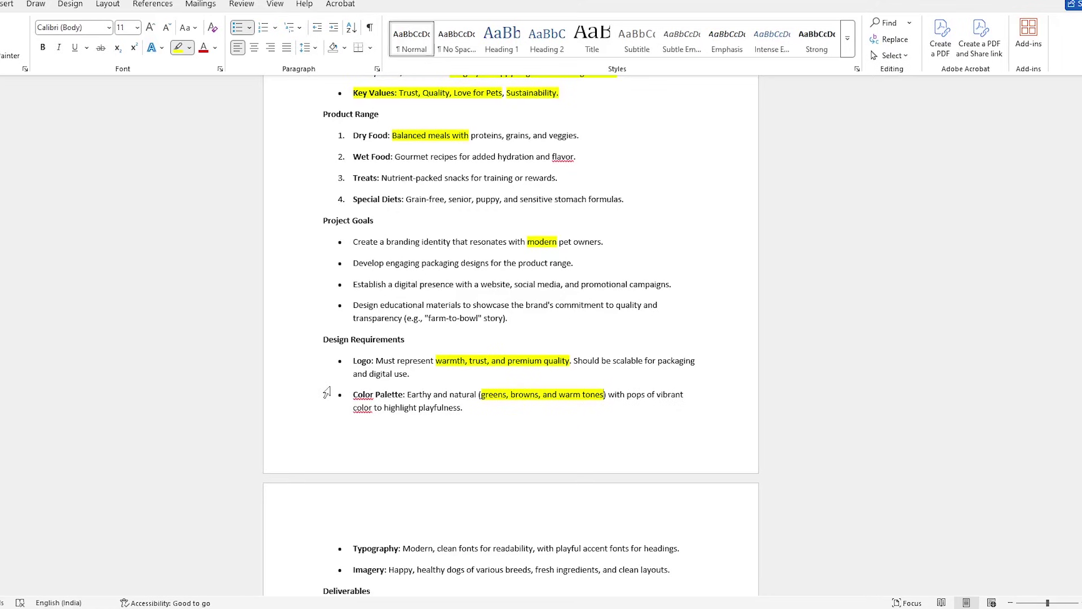
Review the typography, imagery, deliverables and unique selling points on the document's second page.
scroll(510, 335, down, 5)
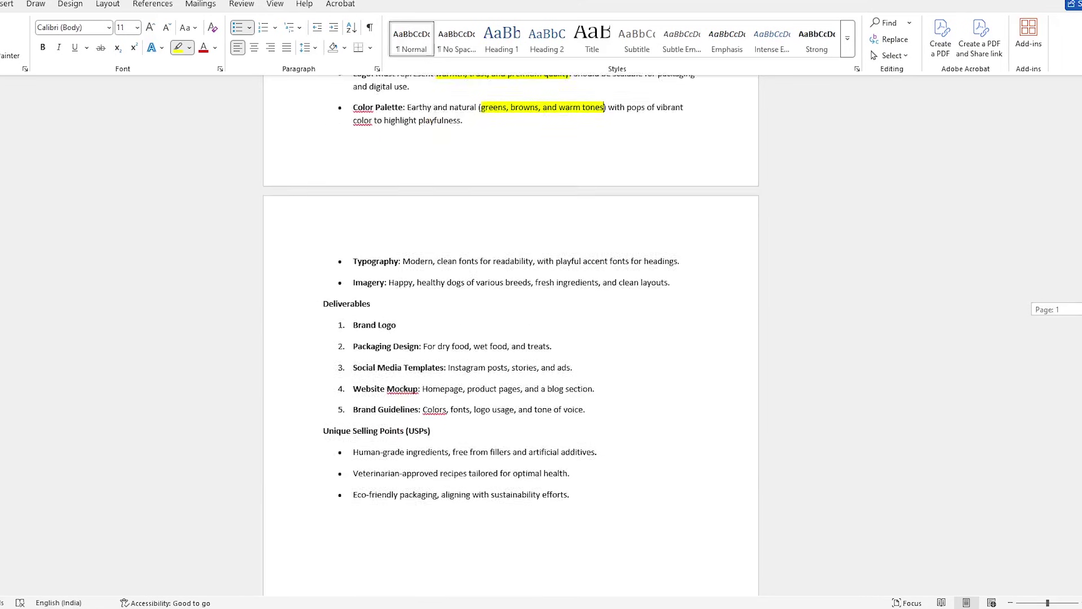
scroll(511, 276, down, 1)
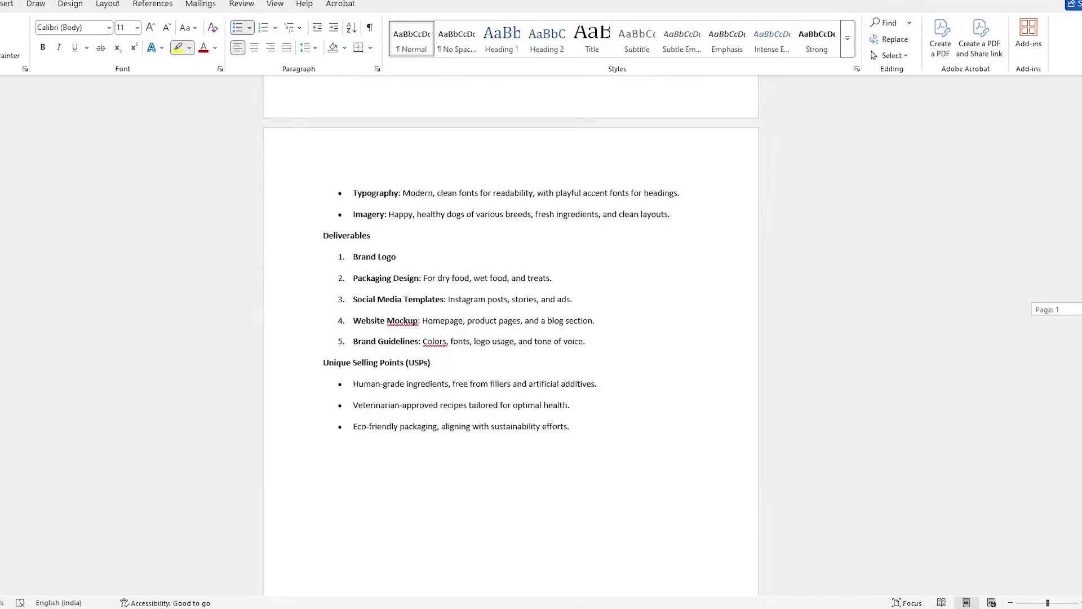
scroll(912, 265, down, 3)
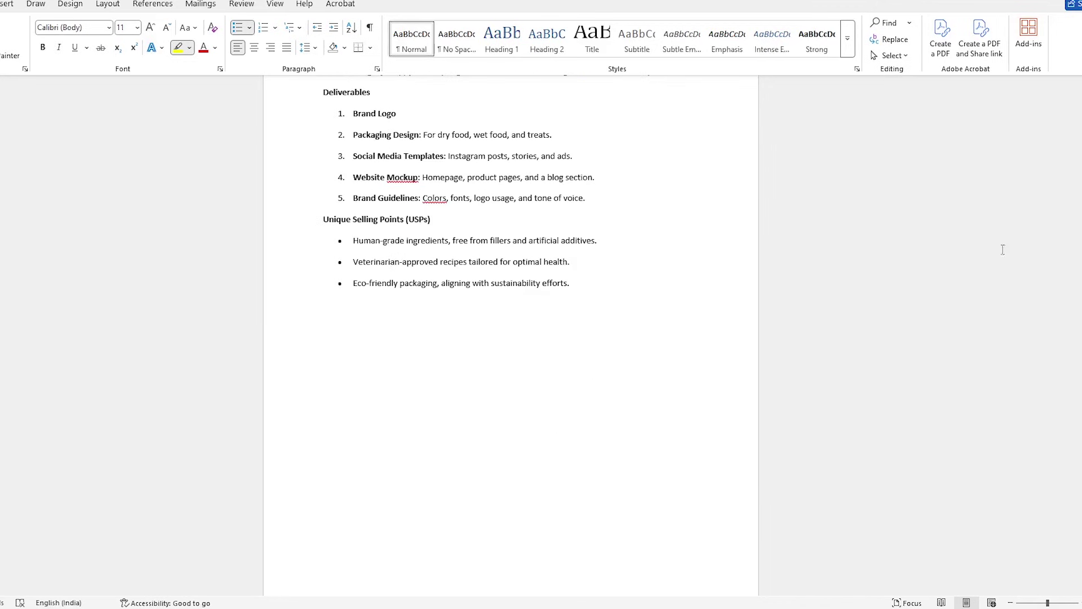
scroll(1080, 234, down, 2)
scroll(1080, 233, up, 8)
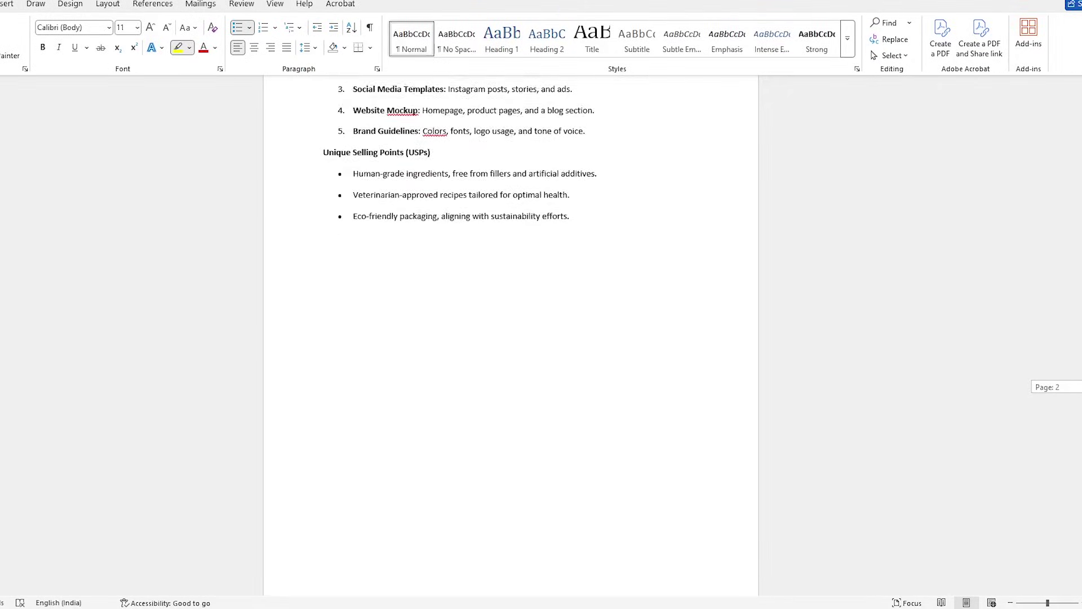
drag(1081, 234, 1070, 99)
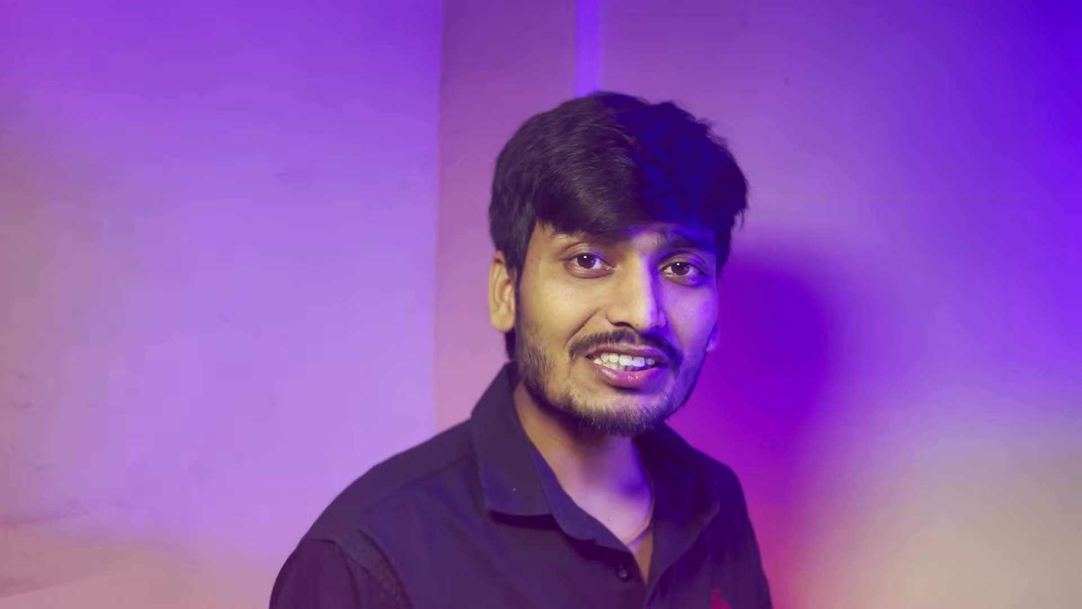
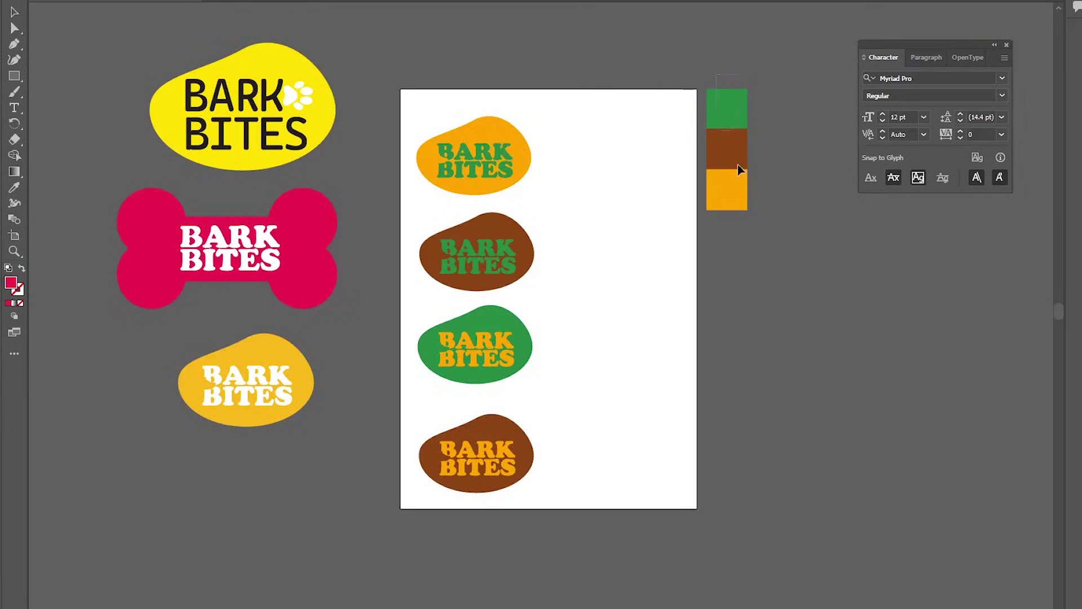
drag(740, 169, 761, 229)
click(705, 235)
drag(721, 63, 761, 209)
click(771, 206)
Select the yellow Bark Bites logo, its rounded background shape and the letter B of BARK to examine how it is built.
right_click(257, 57)
click(285, 174)
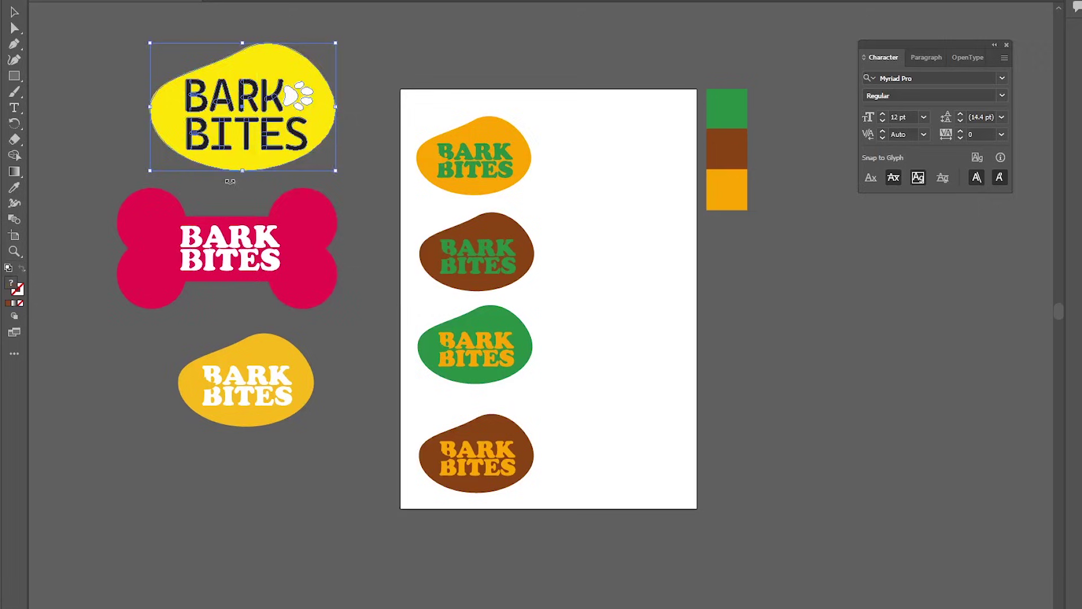
click(53, 87)
mouse_move(167, 97)
mouse_down()
mouse_move(68, 160)
mouse_move(167, 97)
mouse_up()
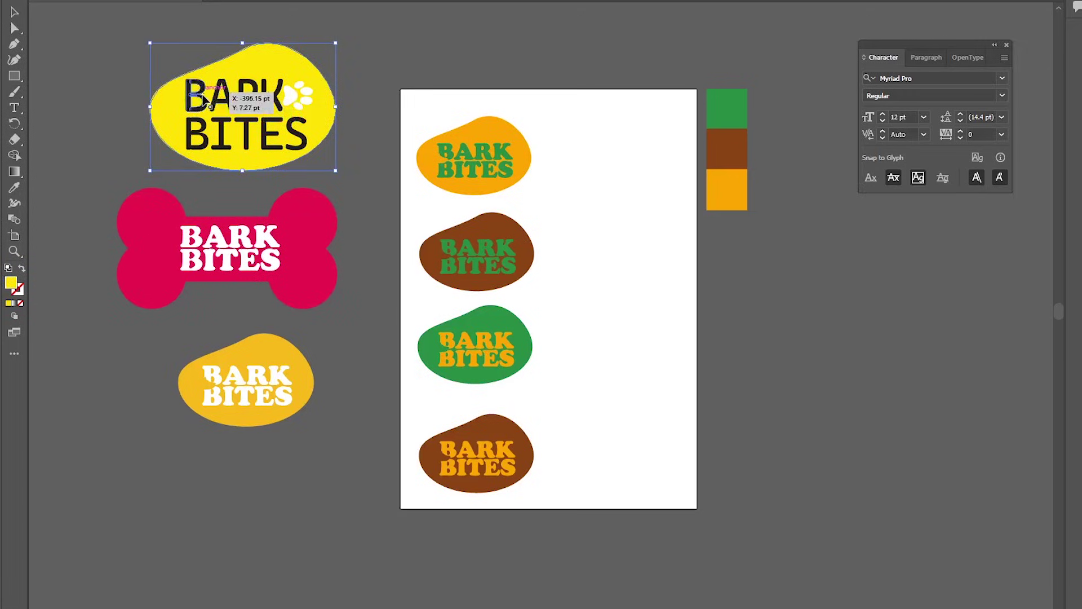
click(204, 101)
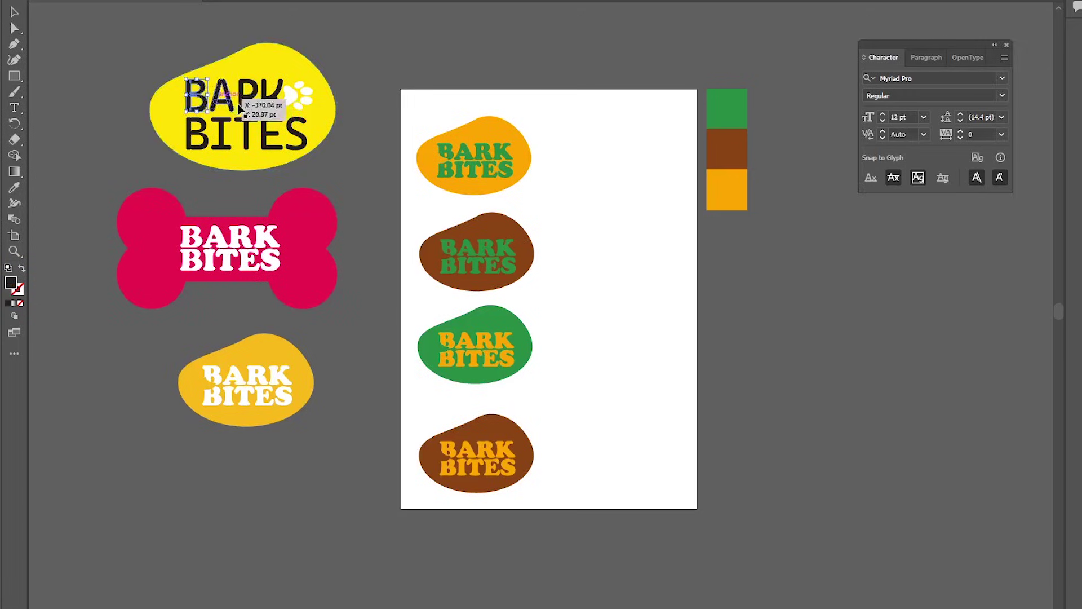
Try moving the white paw print off the yellow logo, undo the move, and clear the selection.
click(302, 97)
drag(299, 97, 358, 77)
key(ctrl+z)
click(358, 77)
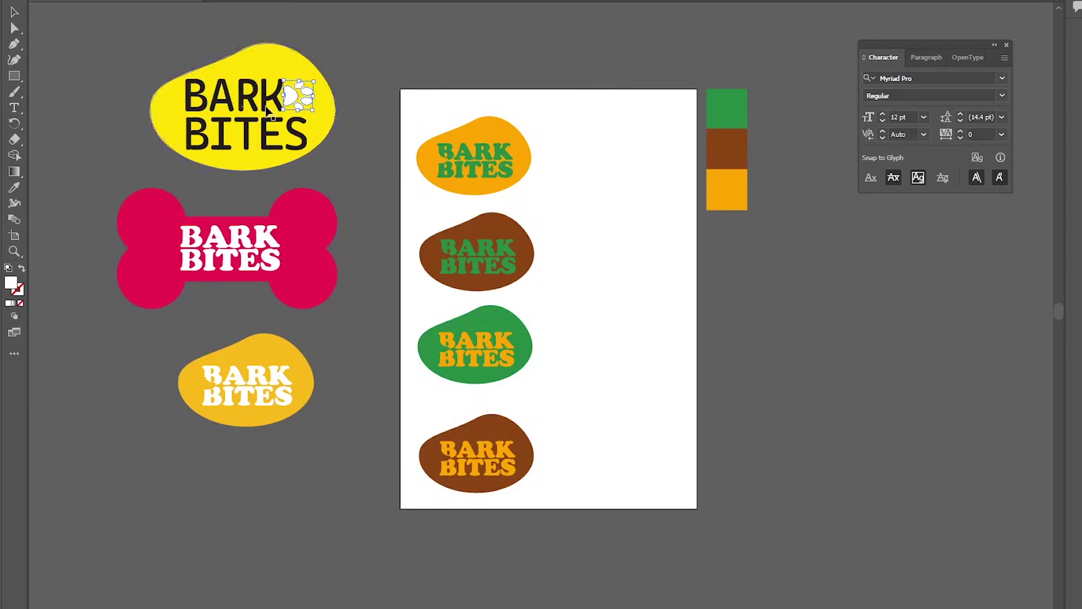
click(241, 115)
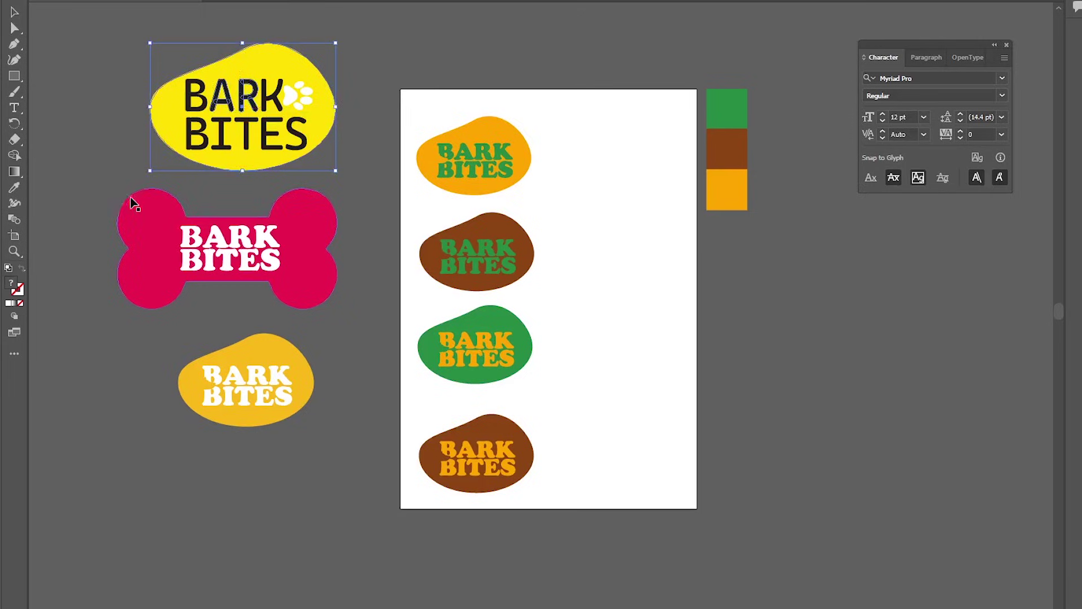
click(119, 186)
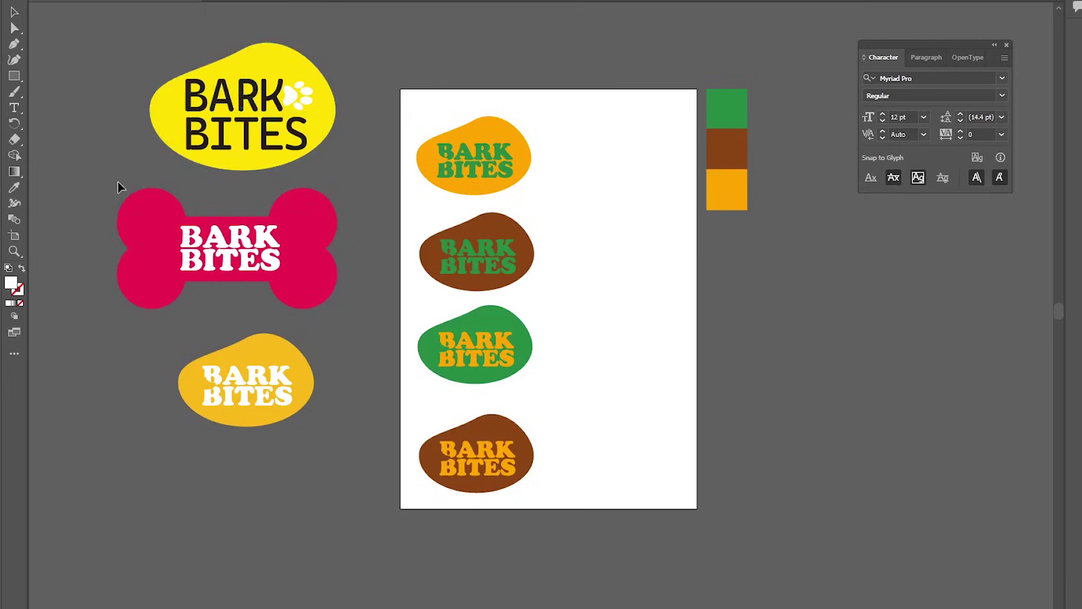
Examine the pink bone logo's shape and Cooper Black lettering up close, along with the paw print in the yellow logo.
click(135, 234)
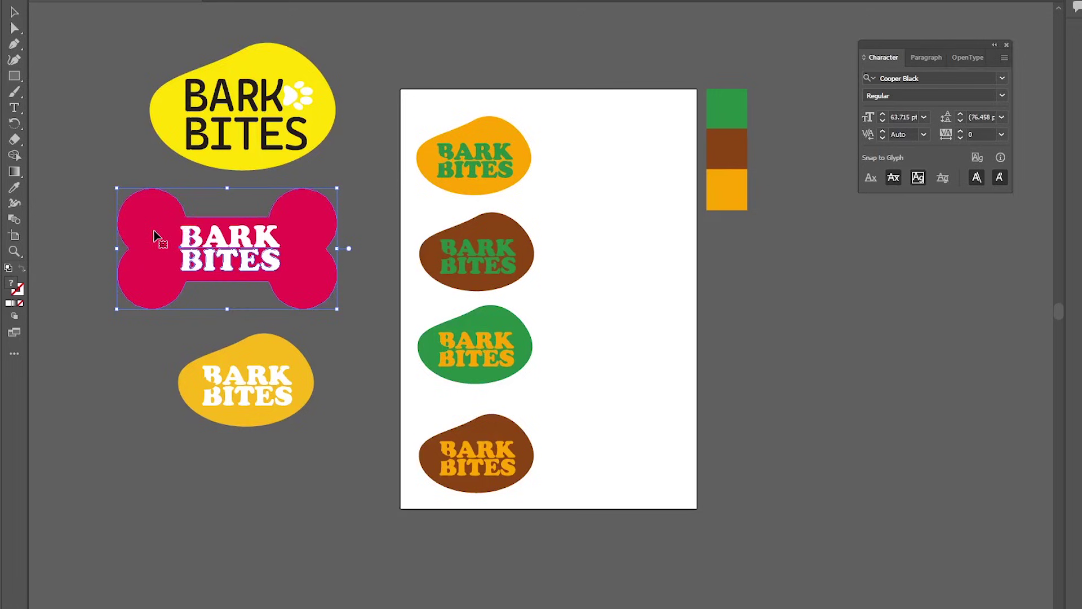
drag(145, 232, 207, 245)
click(176, 316)
key(ctrl+plus)
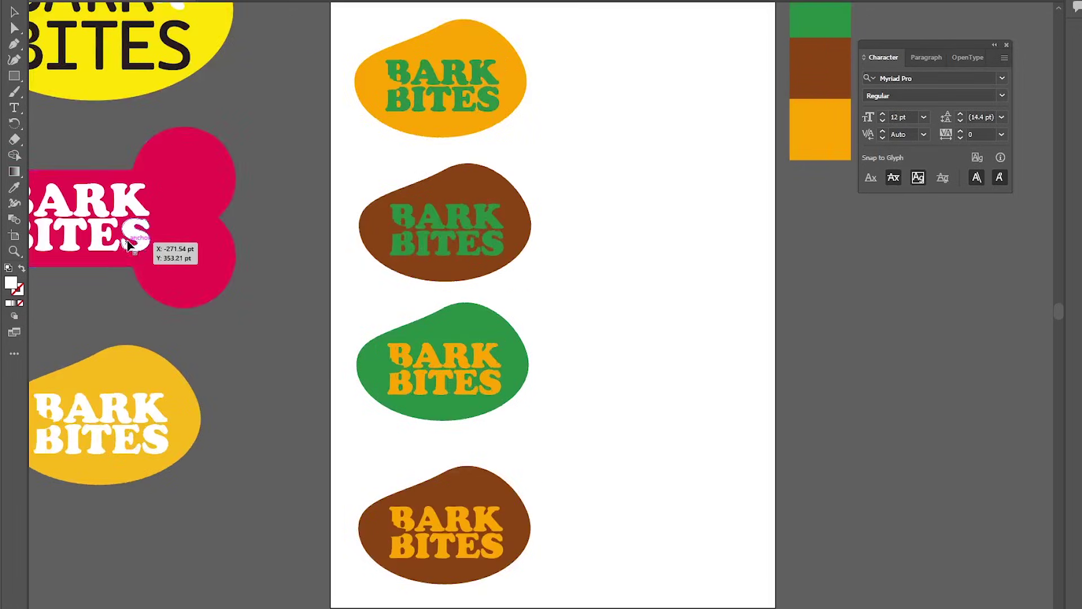
drag(139, 302, 450, 321)
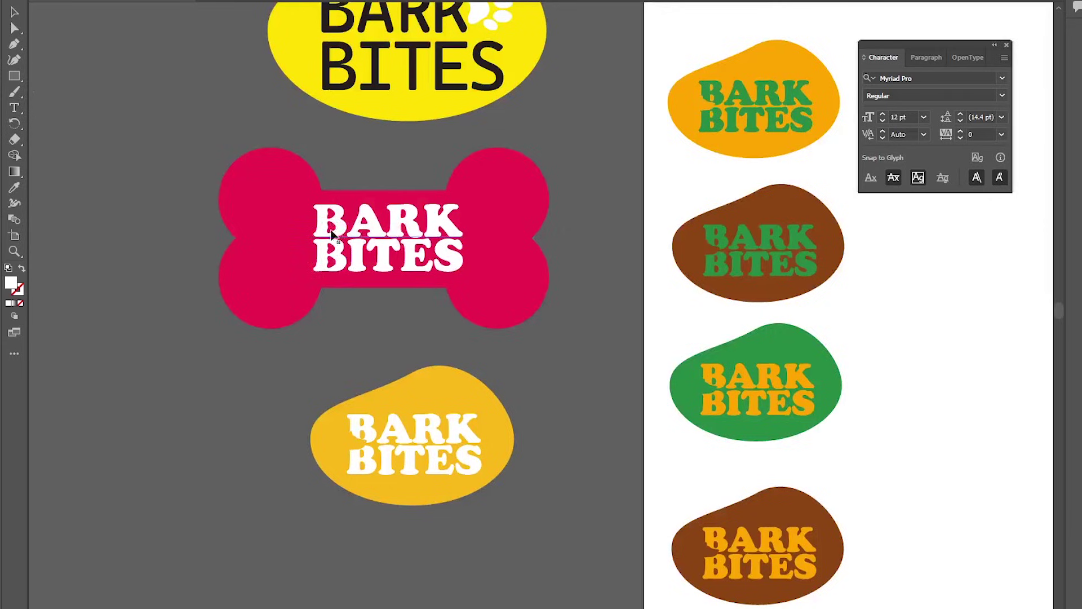
click(273, 234)
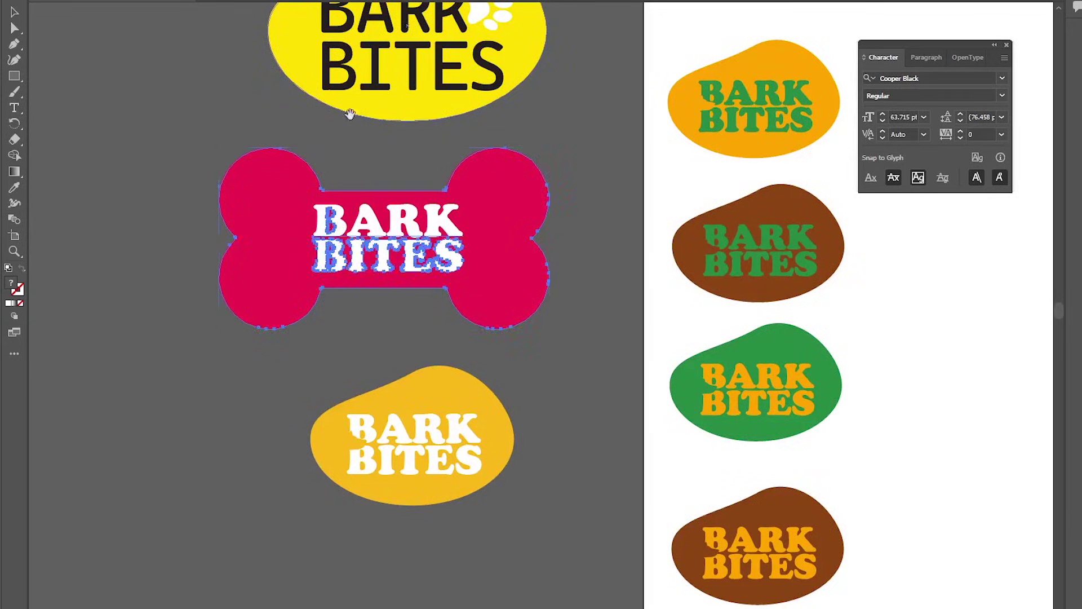
scroll(286, 193, up, 3)
click(462, 121)
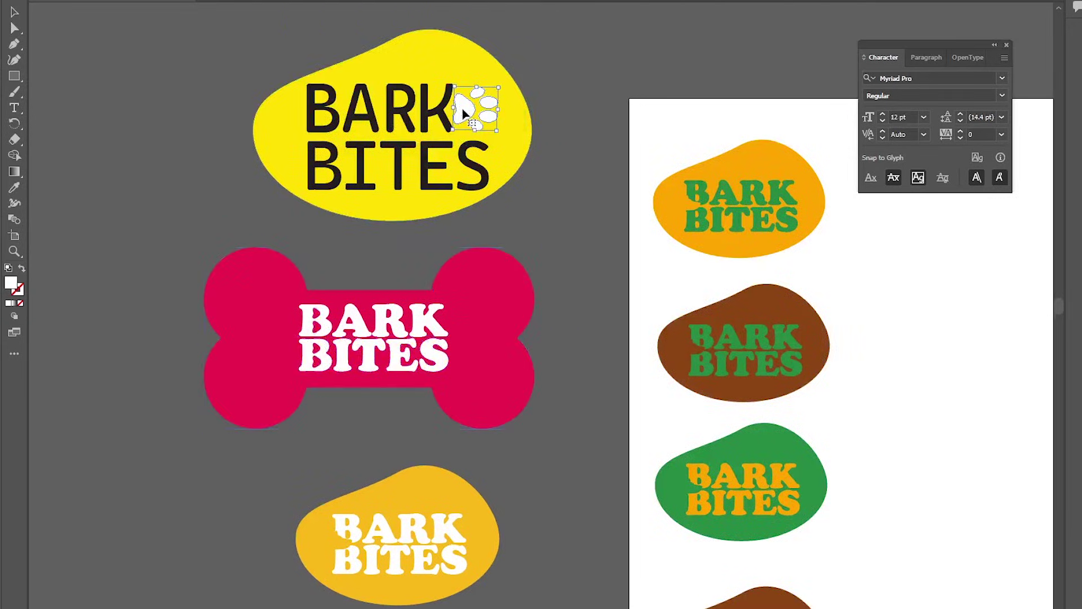
drag(474, 124, 320, 338)
click(513, 225)
key(ctrl+minus)
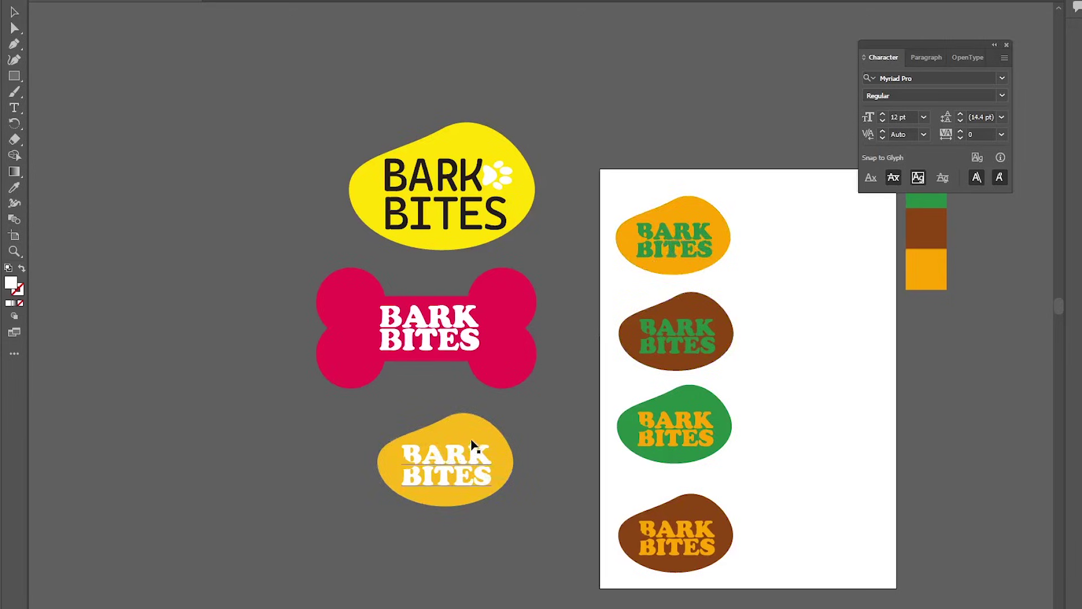
Separate the third logo into its parts by moving the amber shape and the BARK BITES lettering away from the small dog's head.
drag(479, 443, 298, 447)
click(355, 517)
drag(480, 472, 513, 487)
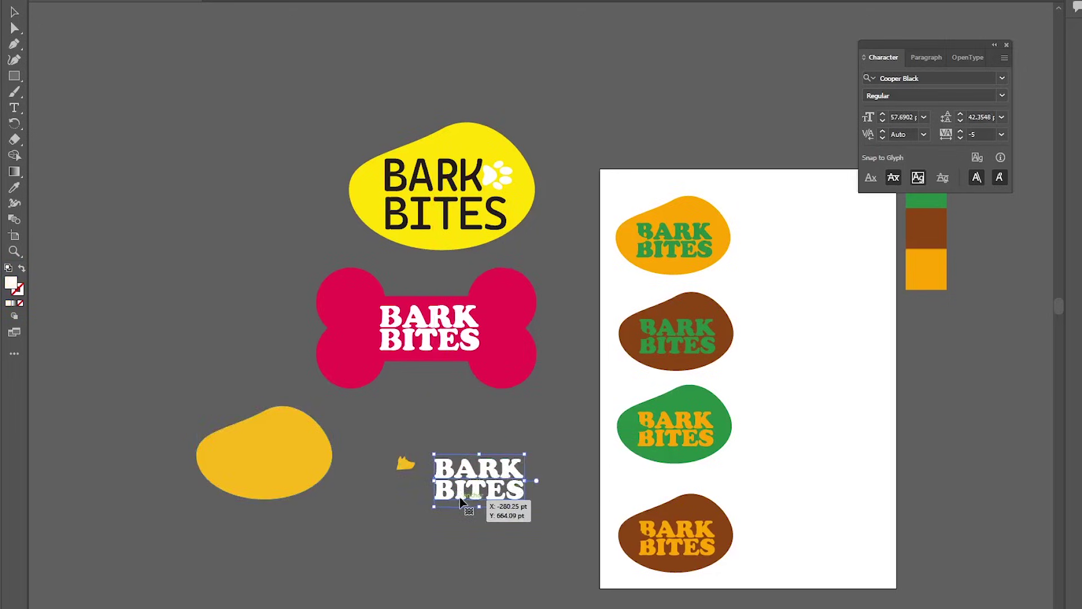
key(ctrl+equal)
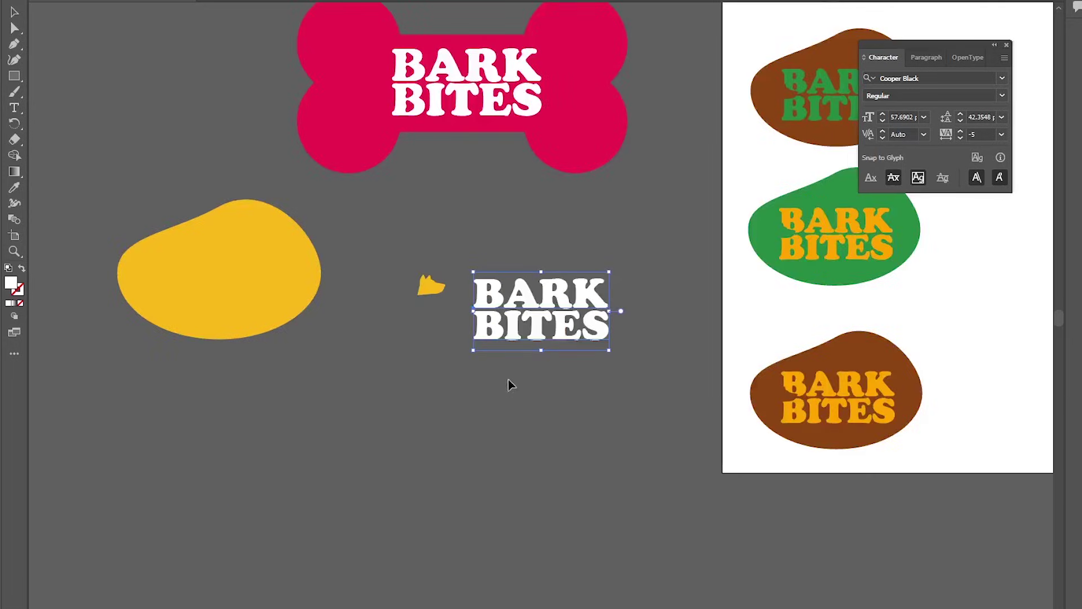
click(522, 373)
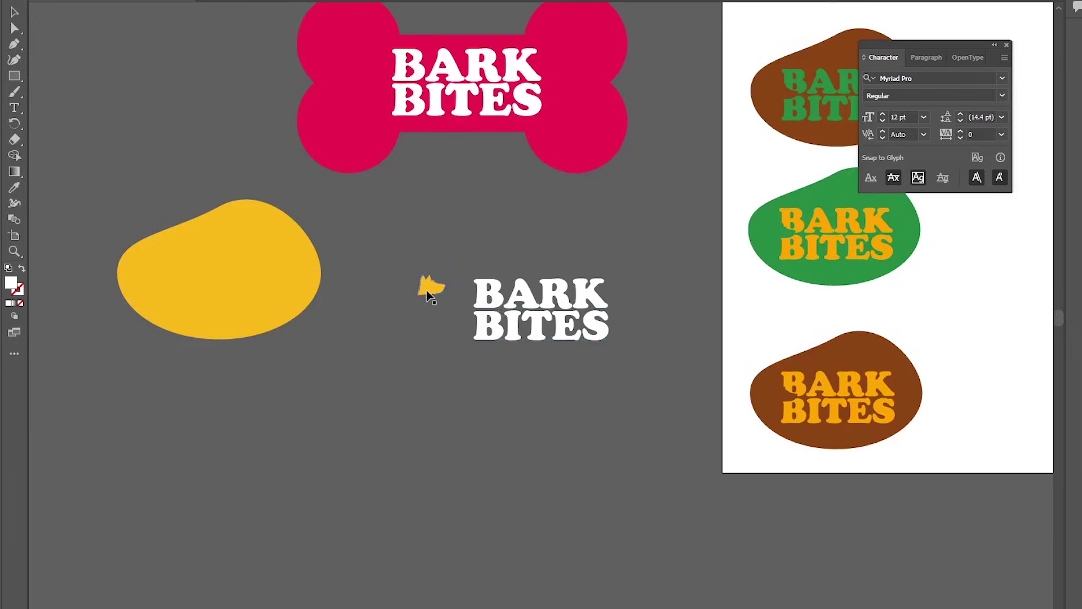
Move the white BARK BITES lettering against the amber dog's head so the head overlaps the first letters of both words.
drag(428, 294, 439, 302)
click(442, 317)
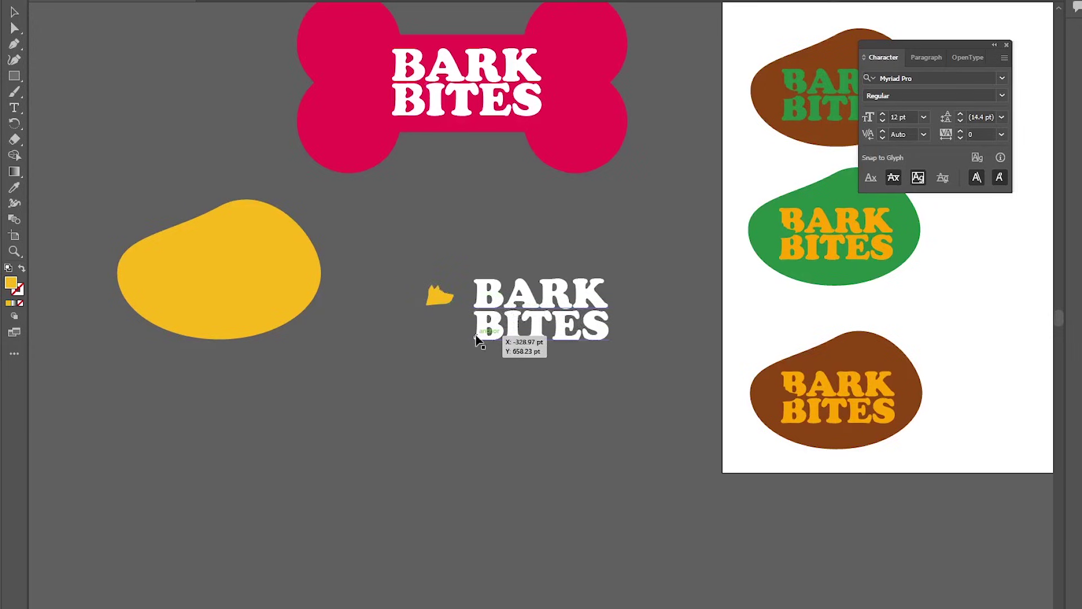
drag(478, 336, 429, 316)
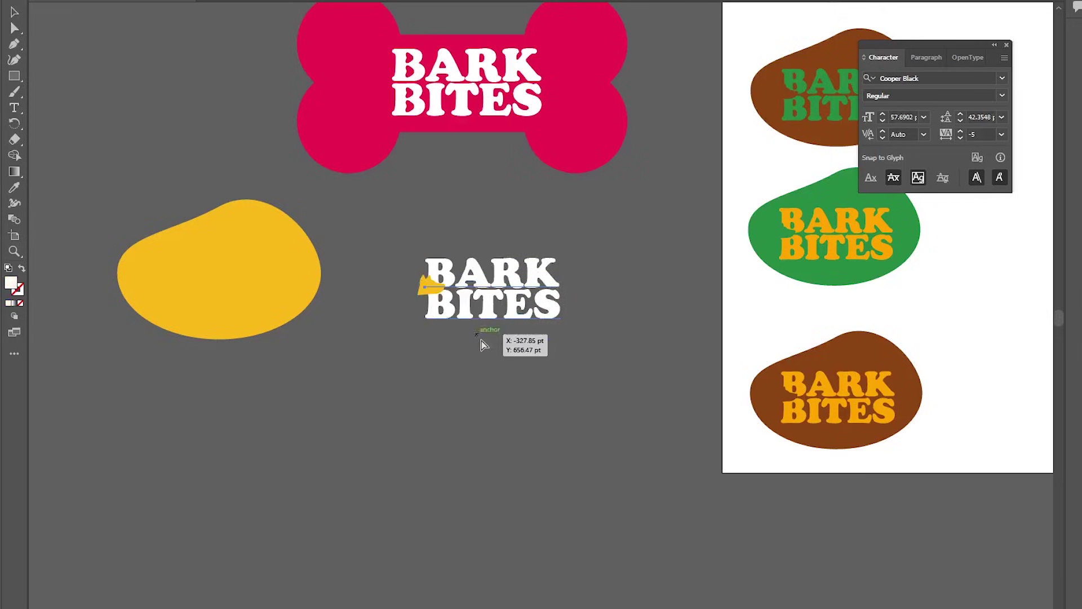
click(425, 355)
click(428, 287)
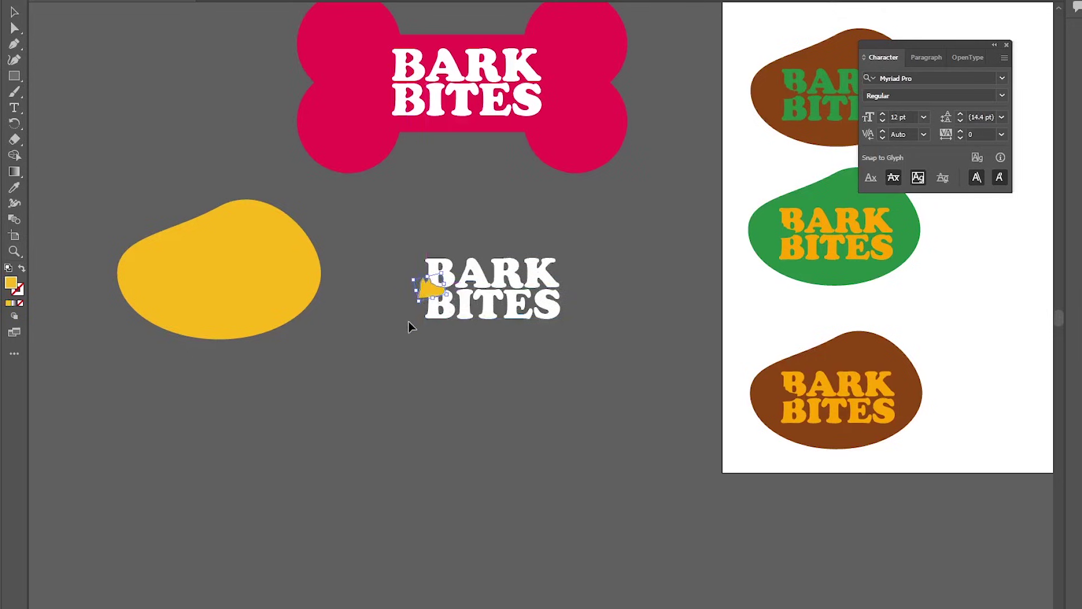
Move the amber rounded shape back behind the dog's head and BARK BITES lettering to reassemble the third logo.
click(427, 324)
drag(272, 279, 531, 299)
click(547, 376)
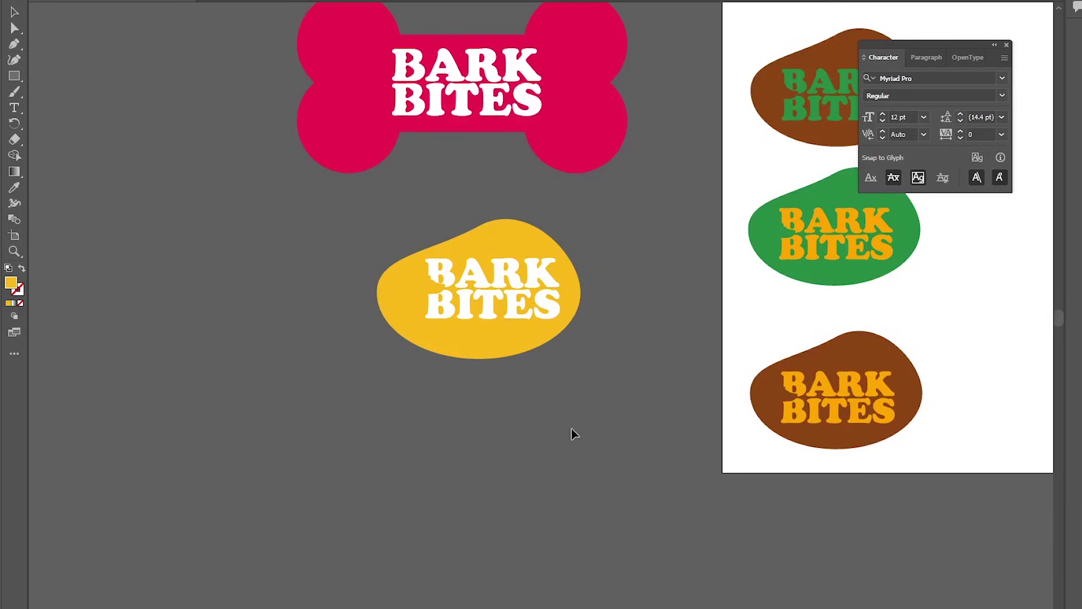
Compare the four logo colour variations on the artboard with the palette, selecting the green one with orange lettering.
key(ctrl+minus)
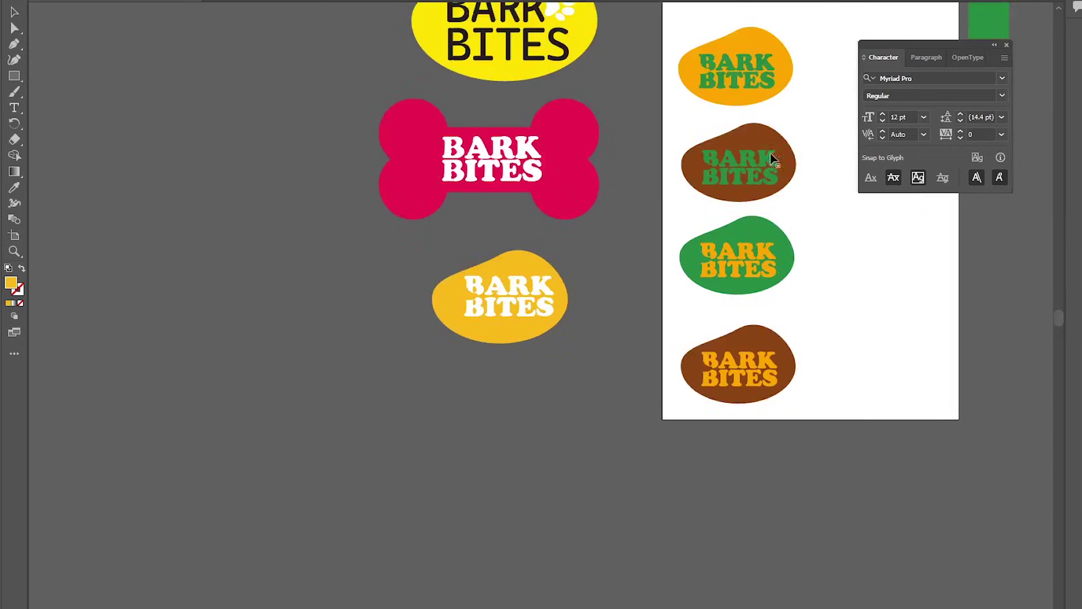
key(ctrl+minus)
drag(833, 224, 581, 281)
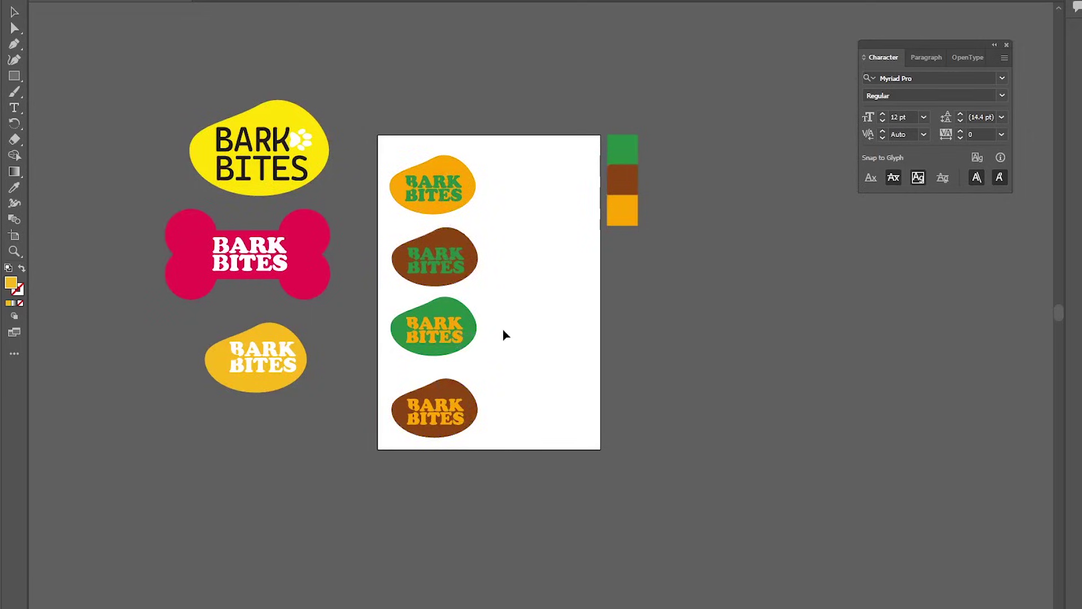
click(443, 344)
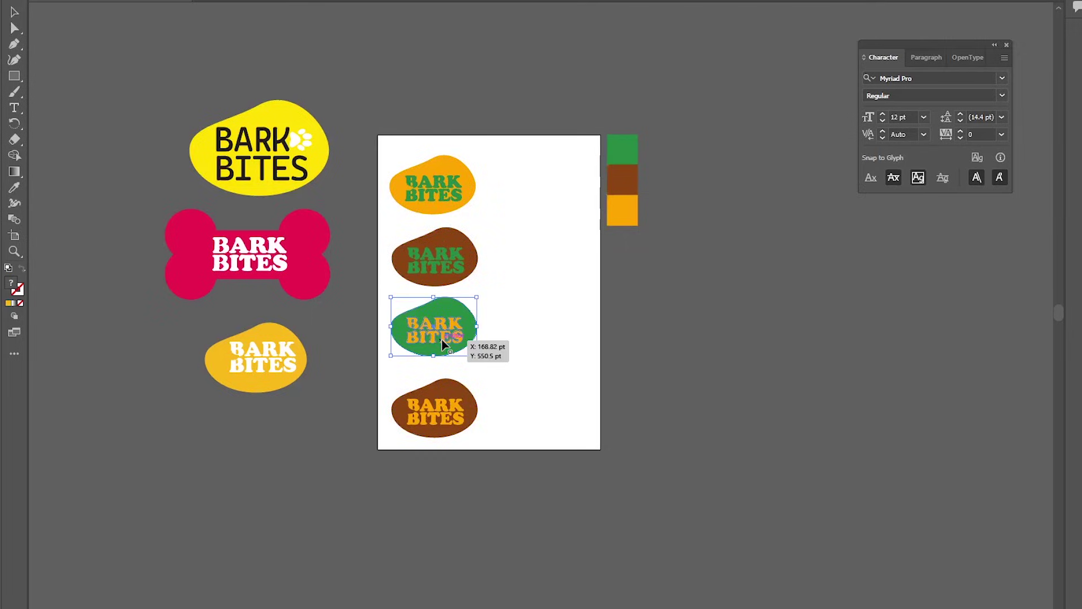
click(499, 381)
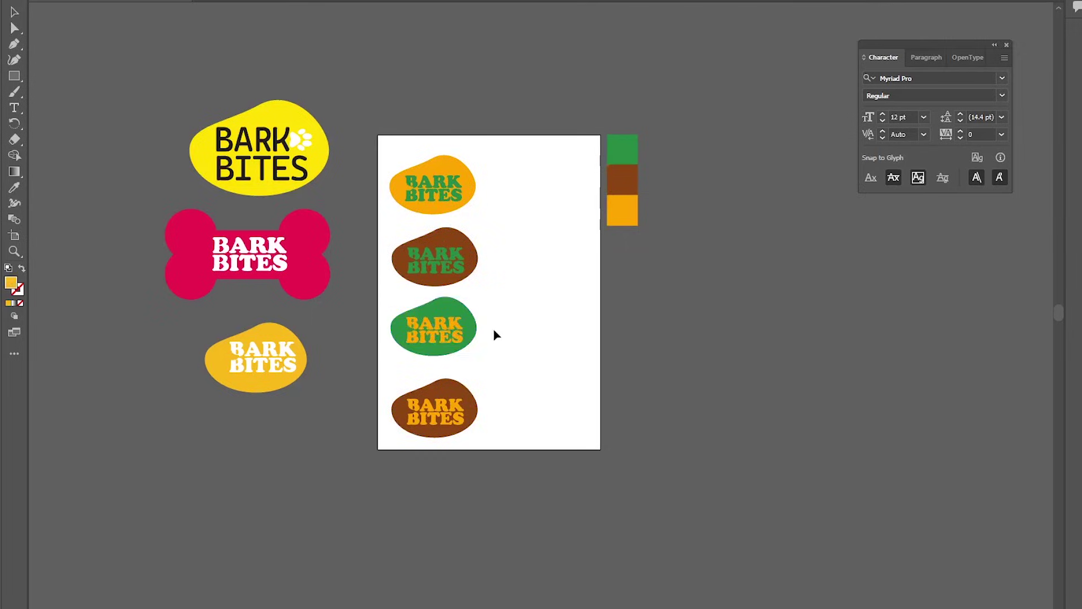
drag(493, 310, 403, 353)
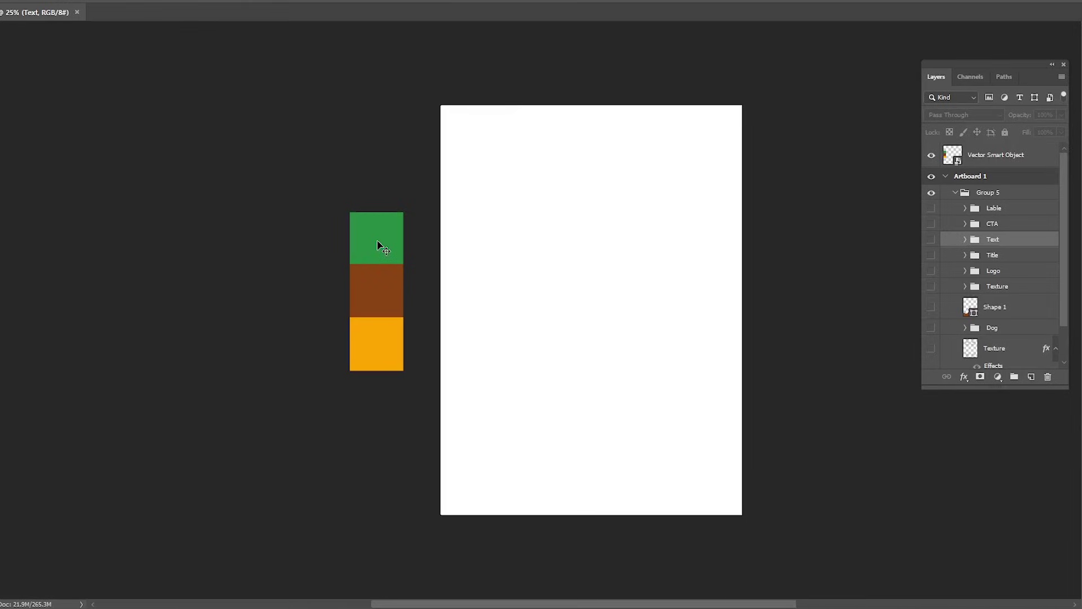
In Photoshop, move the three colour swatches slightly farther from the artboard and make the cream Color Fill 1 layer visible.
drag(379, 244, 360, 225)
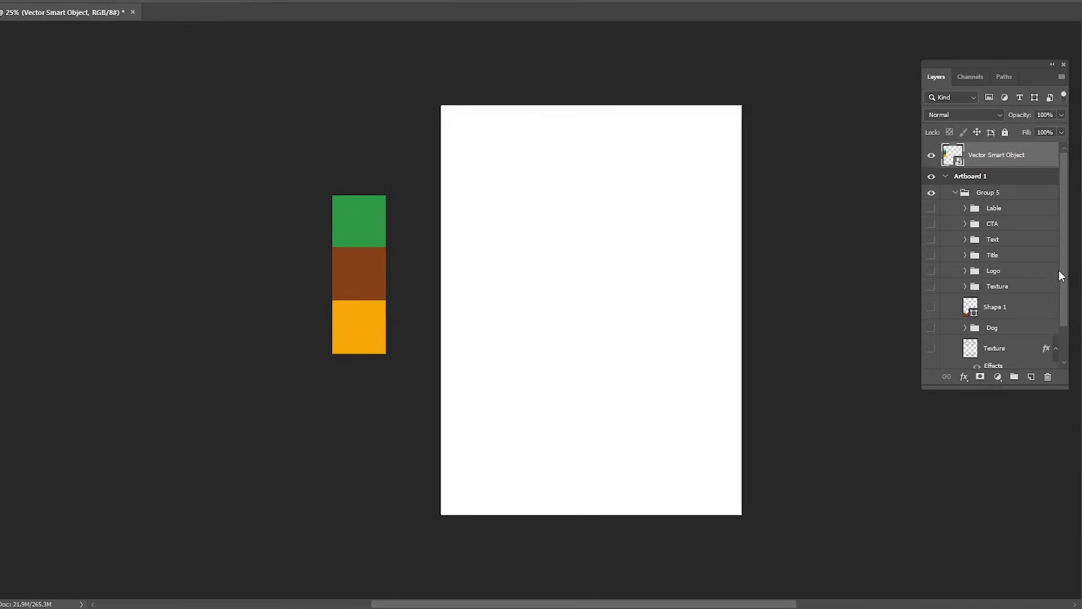
drag(1065, 282, 1065, 364)
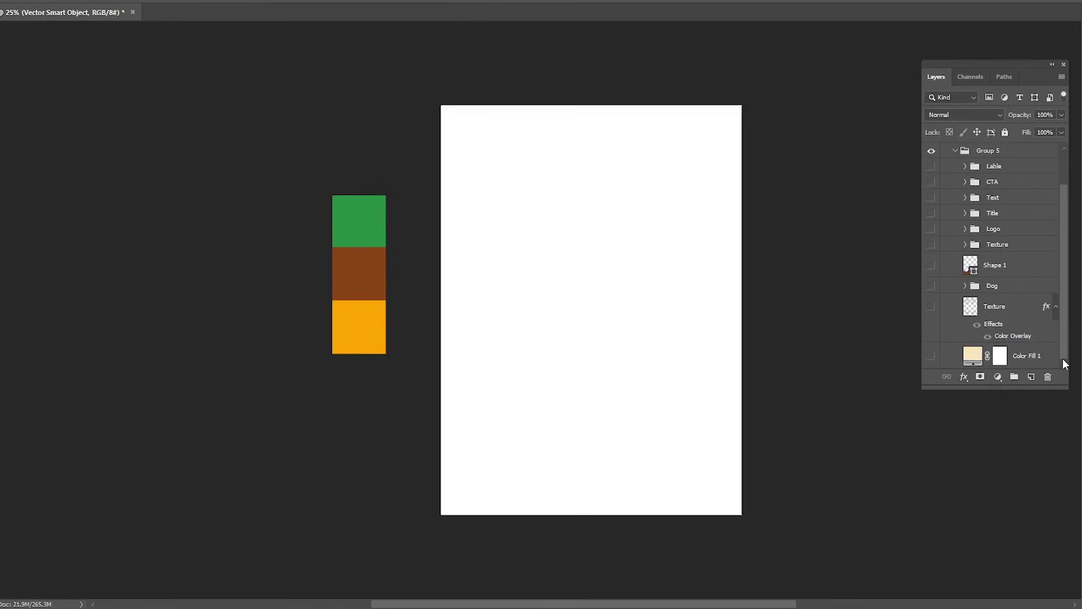
click(931, 357)
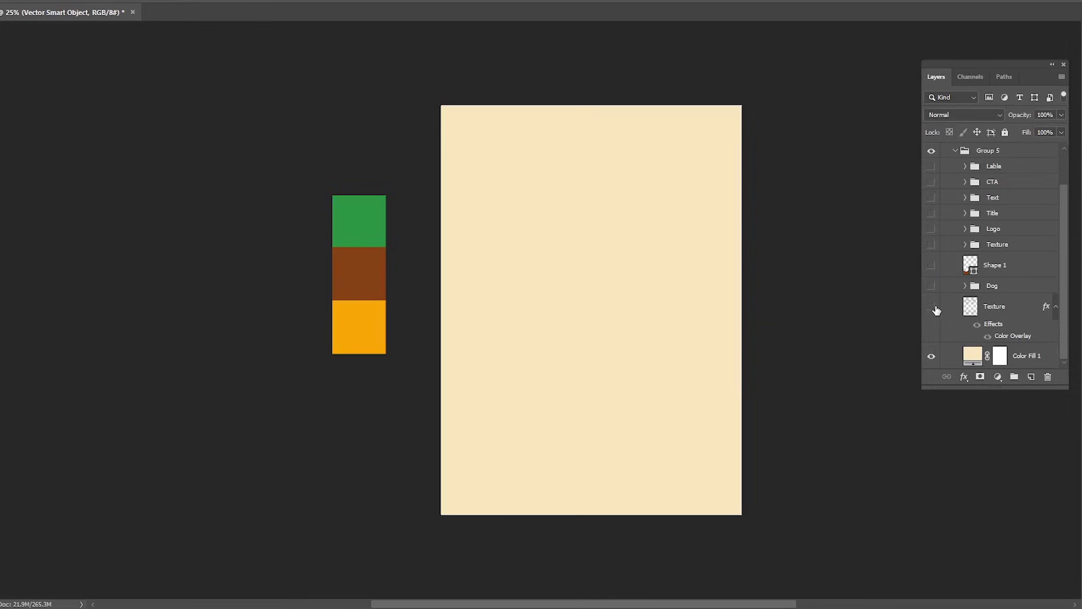
Make the brown wavy Shape 1 layer, the Dog group and the paw-print Texture layer above Color Fill 1 visible.
click(931, 264)
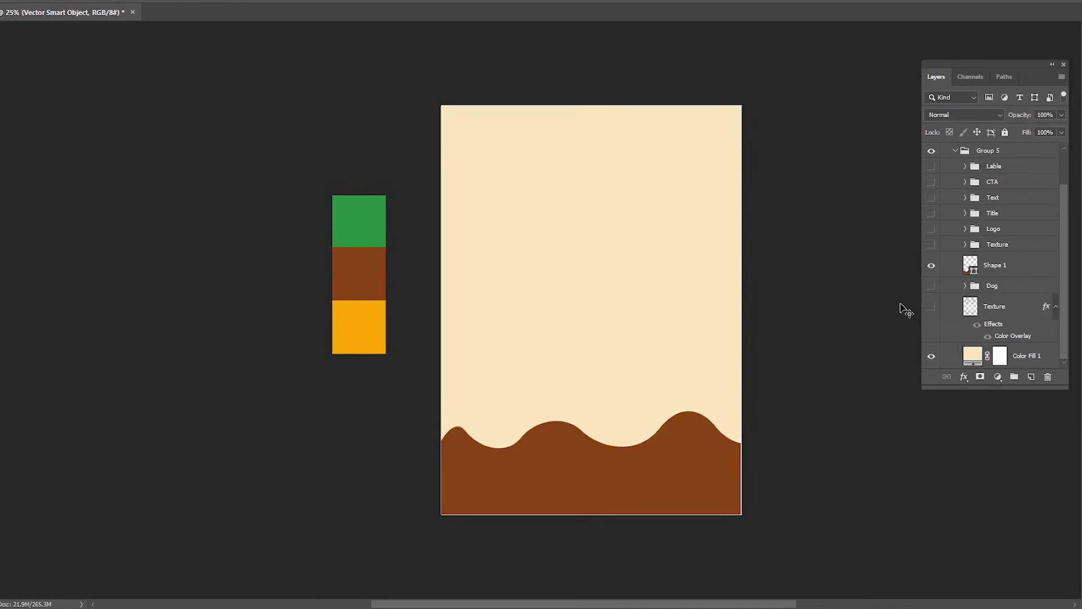
click(931, 286)
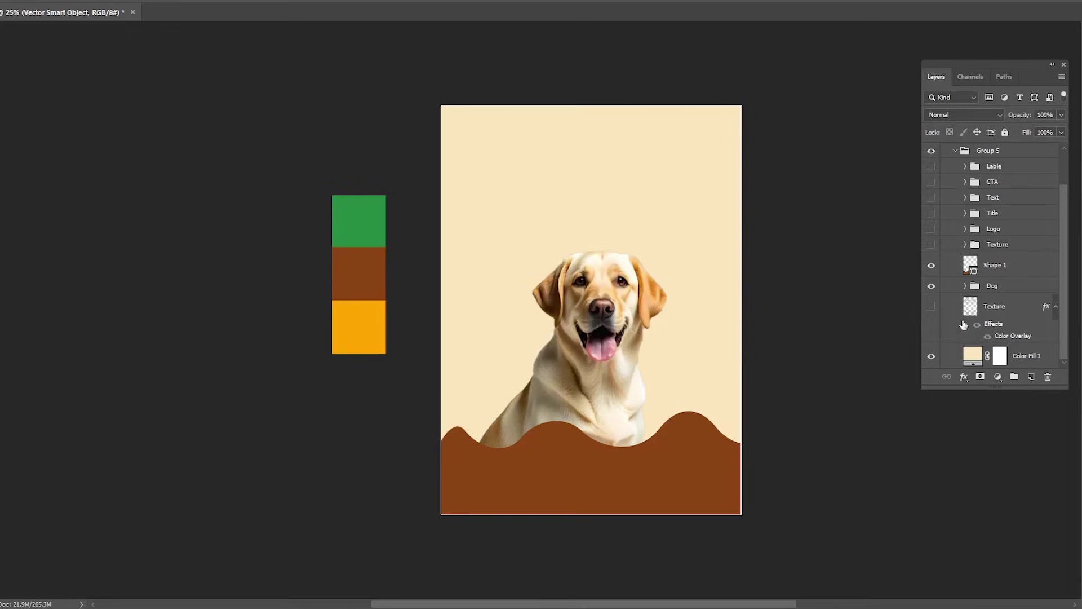
click(932, 307)
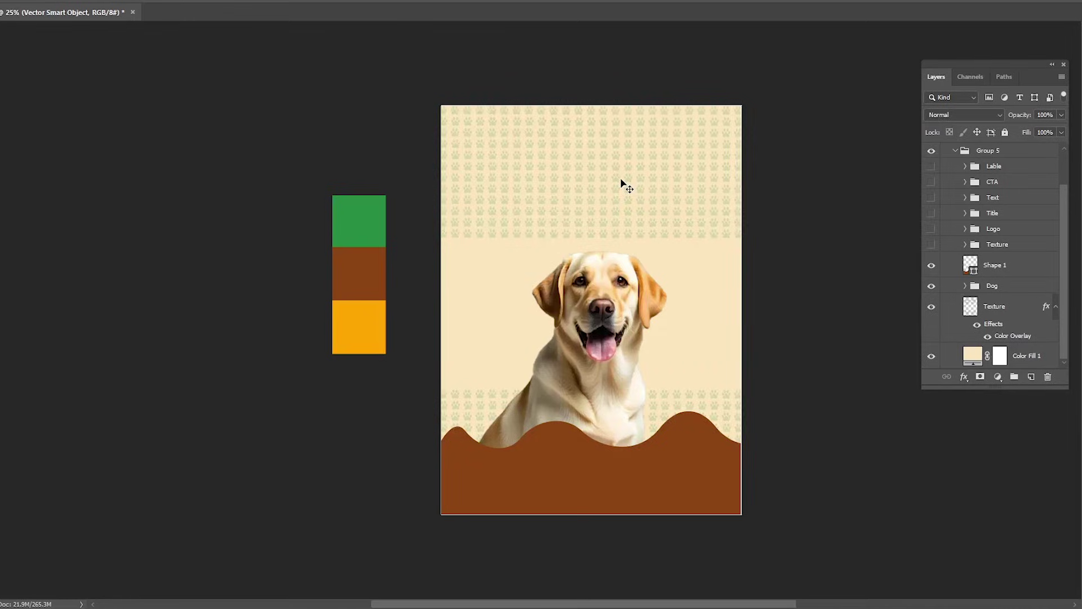
key(ctrl+plus)
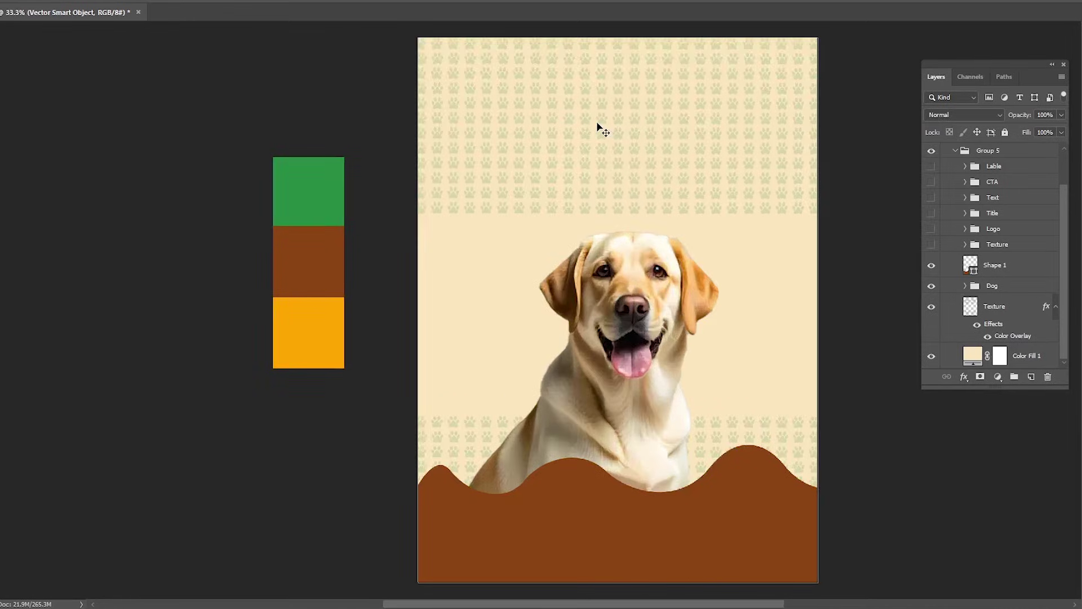
key(ctrl+minus)
key(ctrl+plus)
key(ctrl+minus)
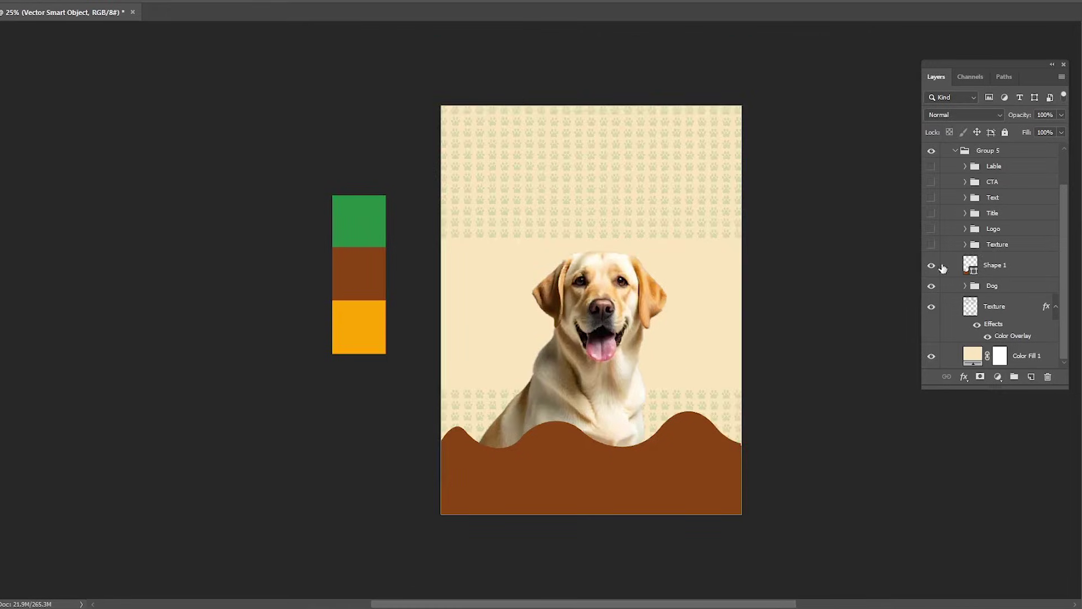
Show the Texture group, nudge its top row of brown paw prints up slightly, and hide the collapsed group again.
click(931, 244)
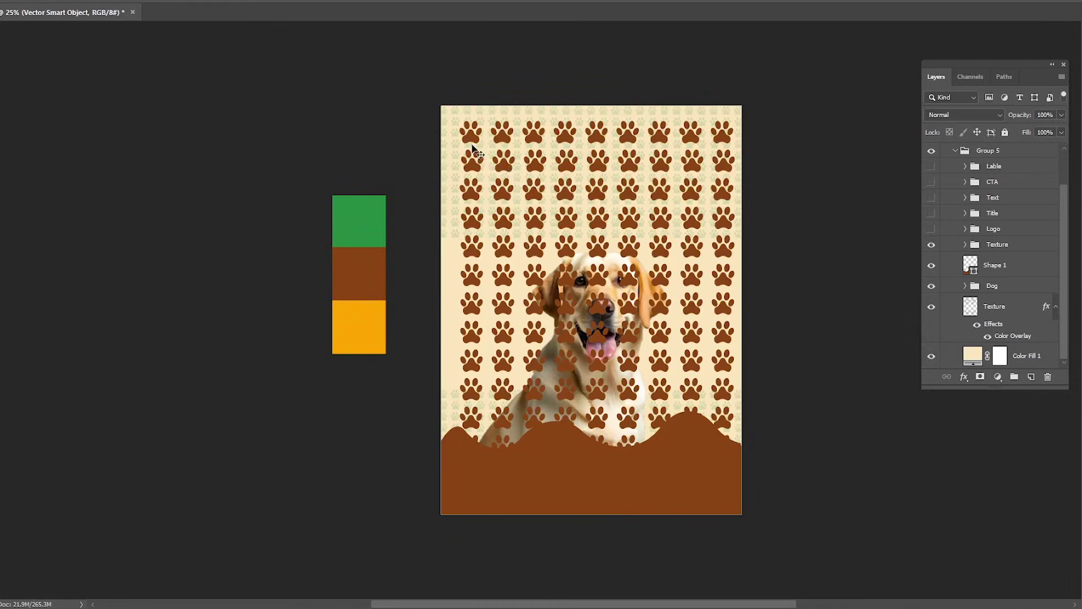
drag(472, 148, 471, 138)
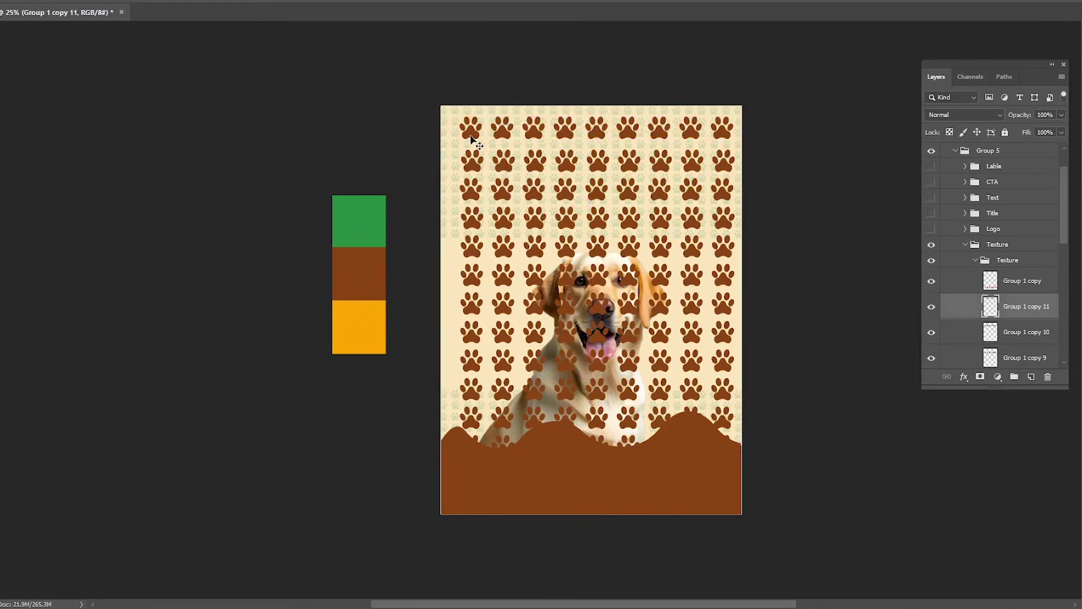
click(966, 244)
click(931, 244)
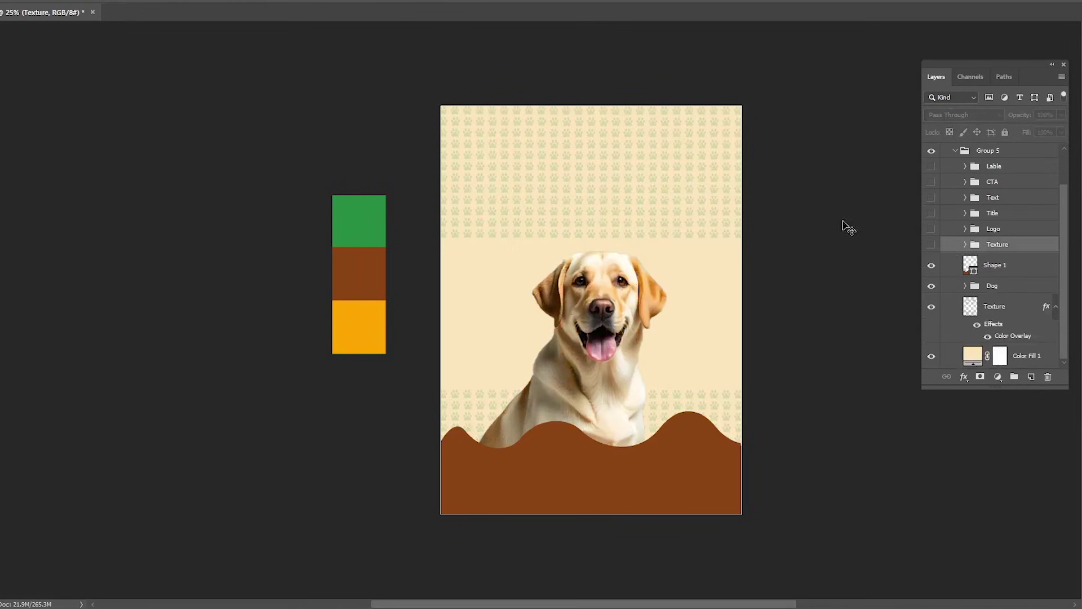
Make the Logo group visible, check its green and brown smart objects by briefly hiding the green one, and collapse the group.
click(932, 229)
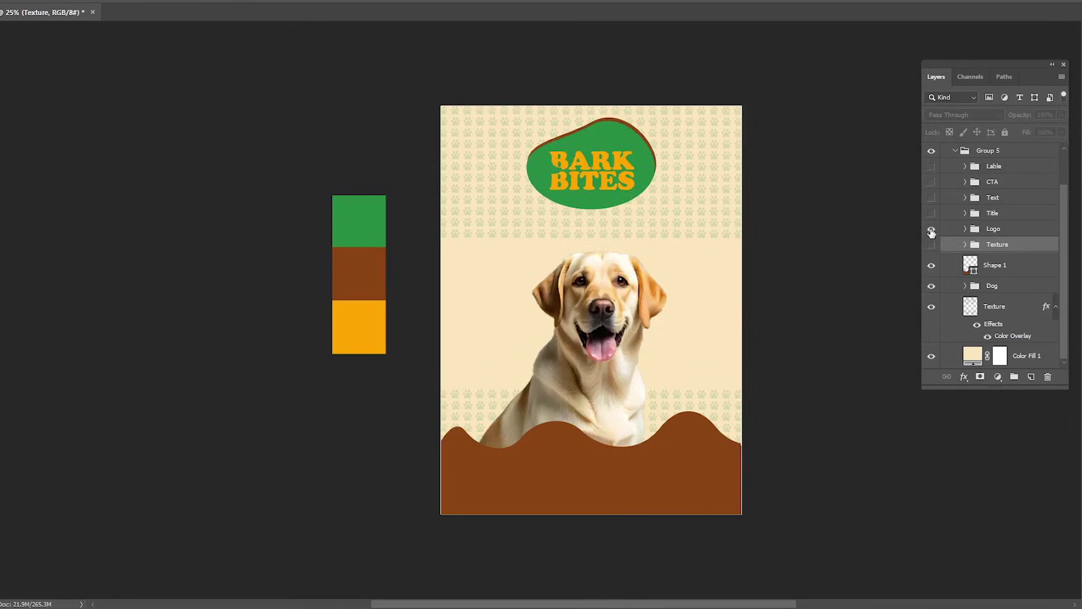
click(966, 230)
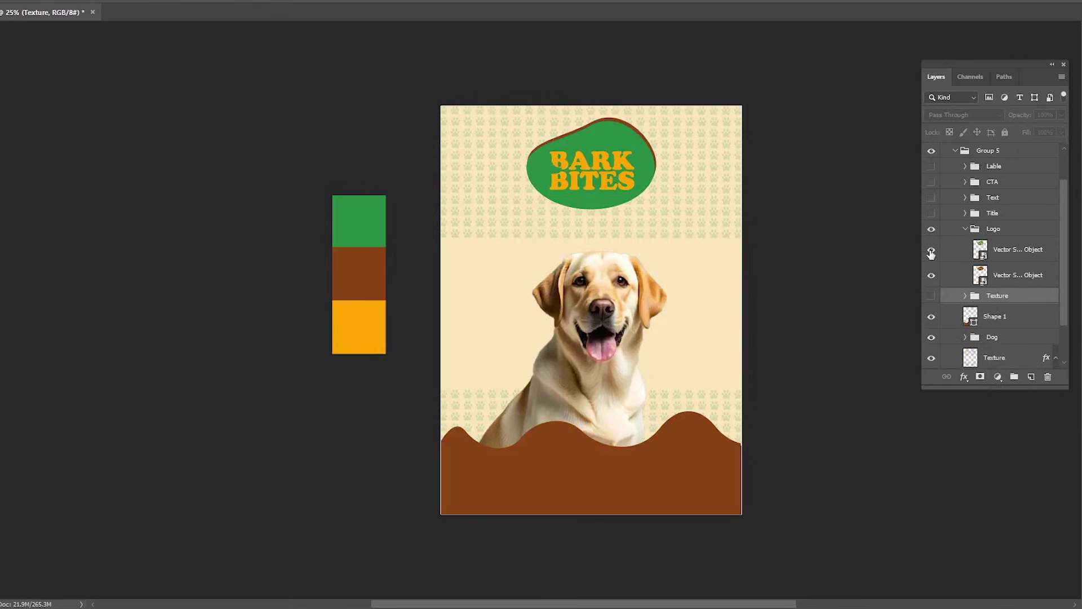
click(931, 251)
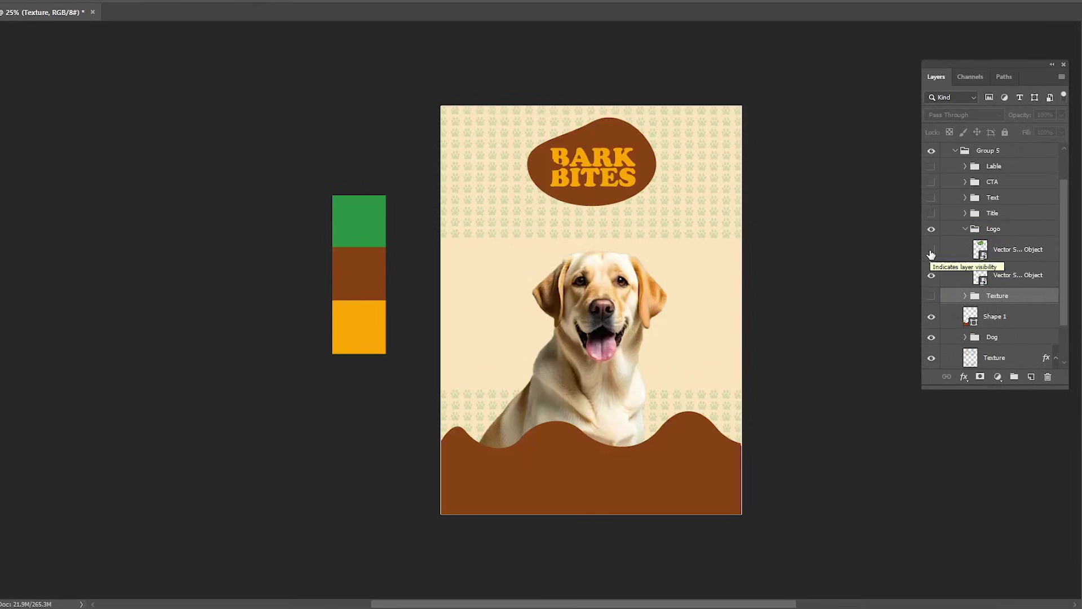
click(931, 249)
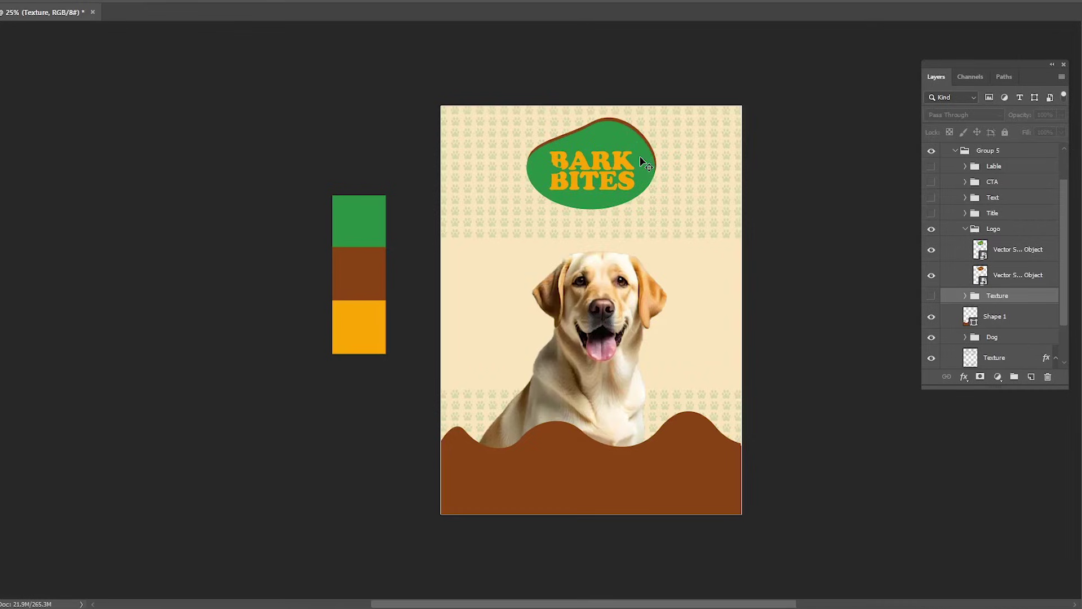
click(965, 229)
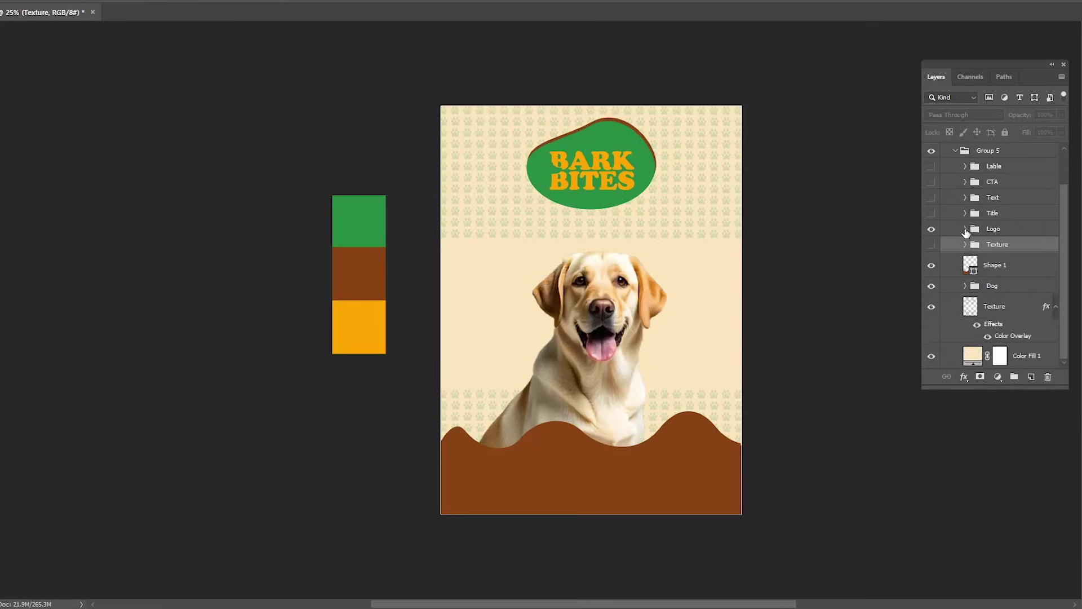
Make the Title, Lable, CTA and Text groups inside Group 5 visible.
click(931, 214)
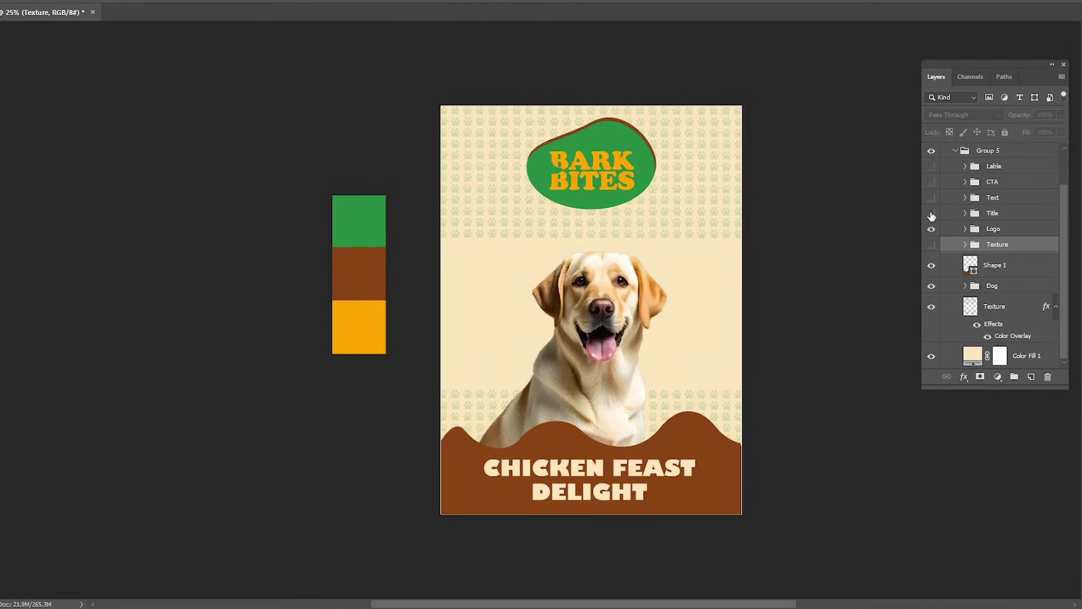
click(931, 215)
click(931, 214)
click(931, 166)
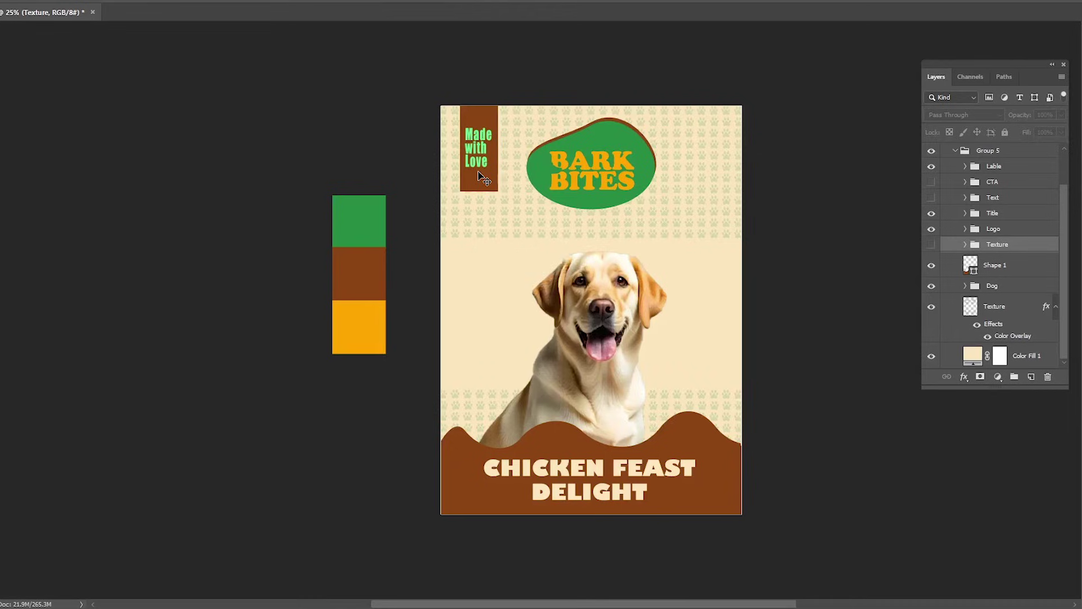
click(931, 183)
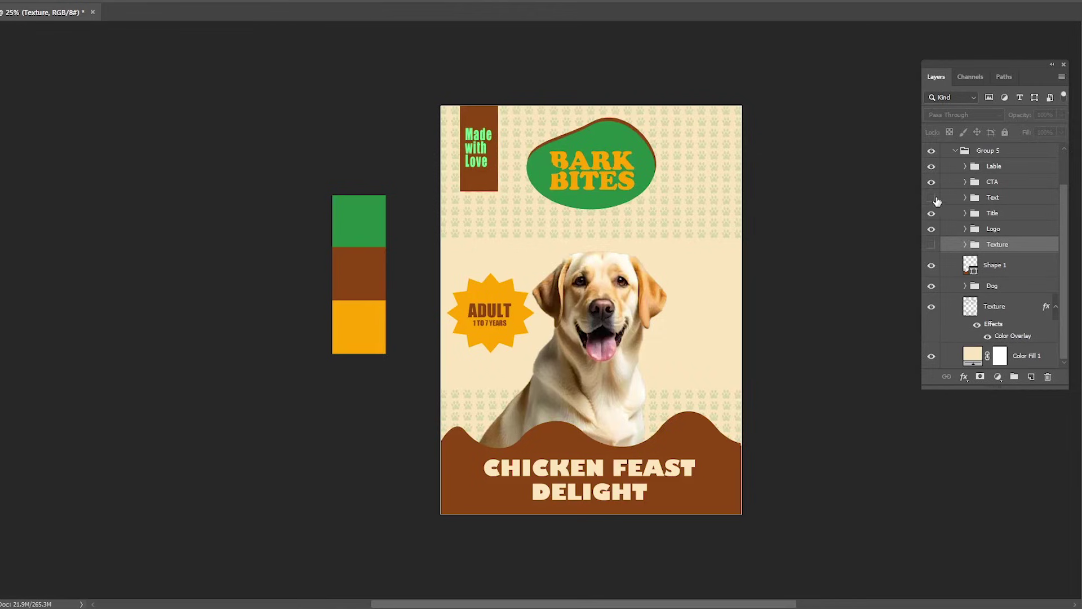
click(931, 198)
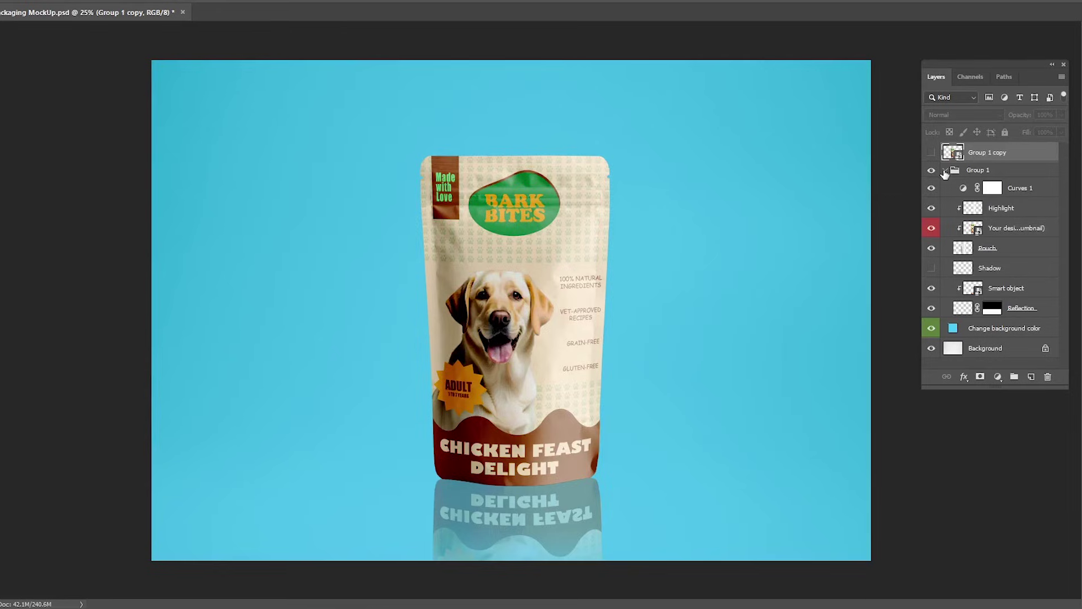
In the packaging mockup, open the contents of the pouch's Your design here smart object and collapse Group 5.
click(980, 231)
double_click(980, 231)
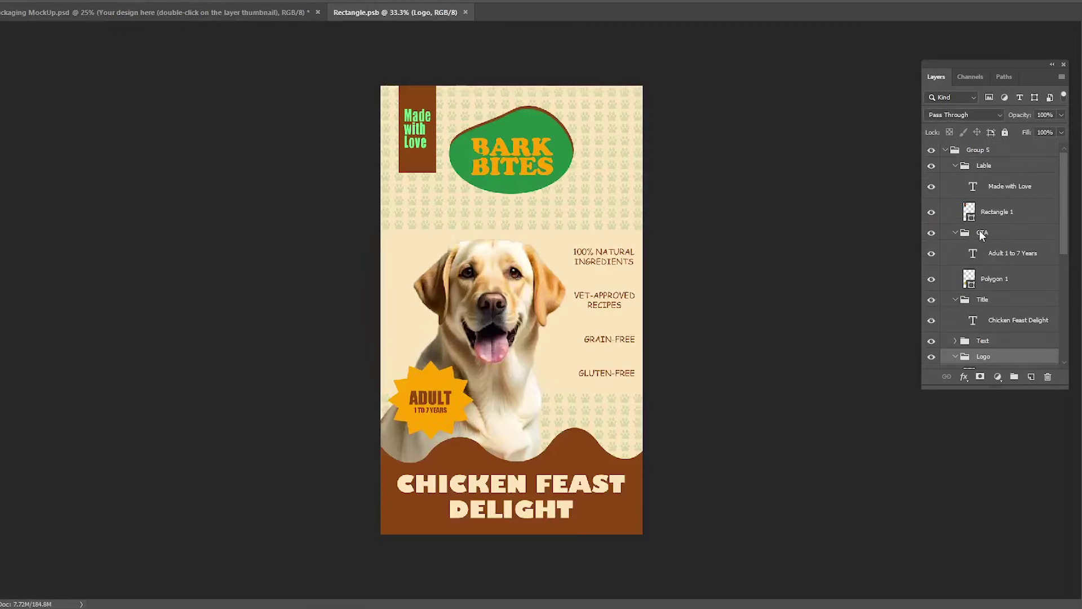
click(945, 150)
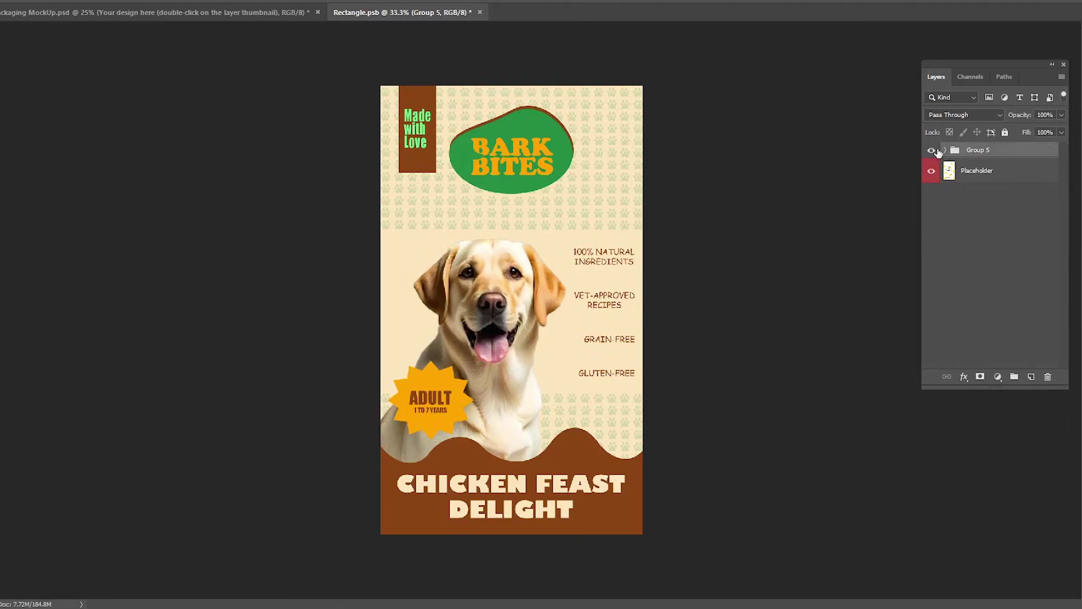
Briefly hide Group 5 to compare it with the Placeholder layer, restore it, and save and close the smart object.
click(931, 150)
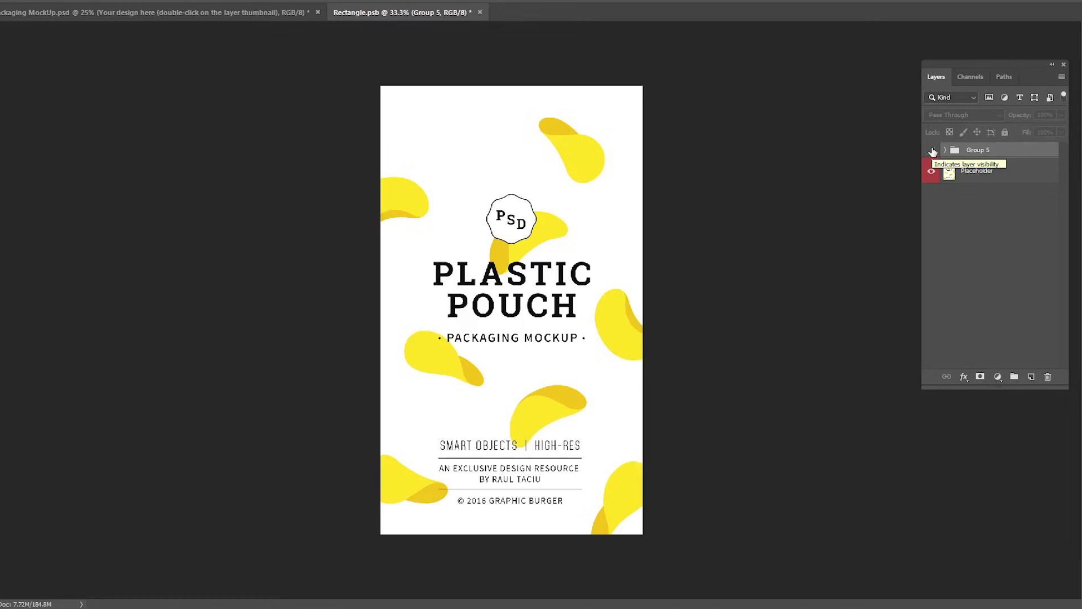
click(932, 150)
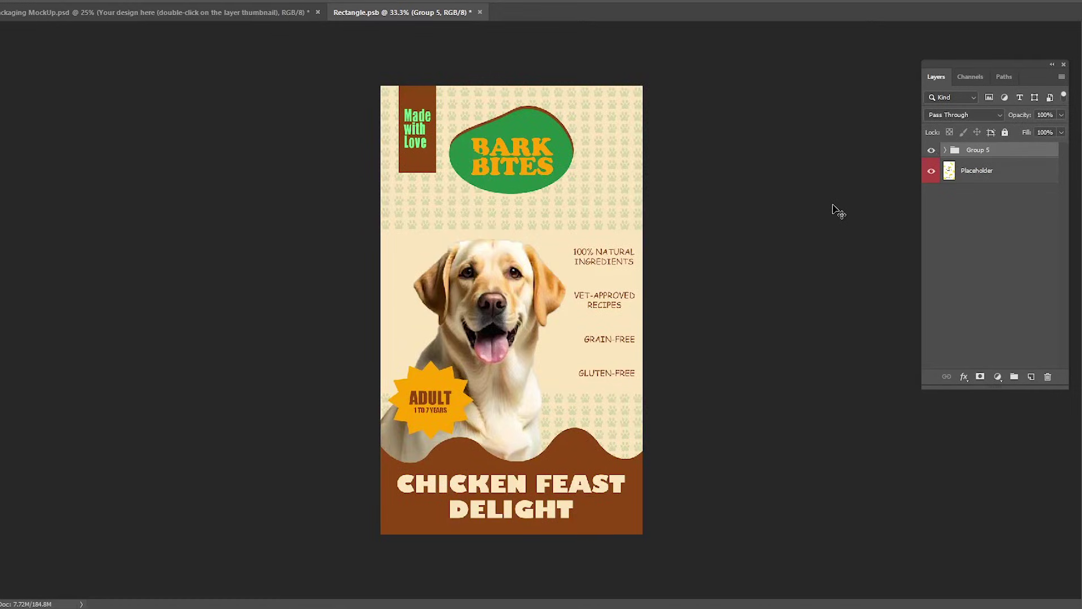
key(ctrl+s)
key(ctrl+w)
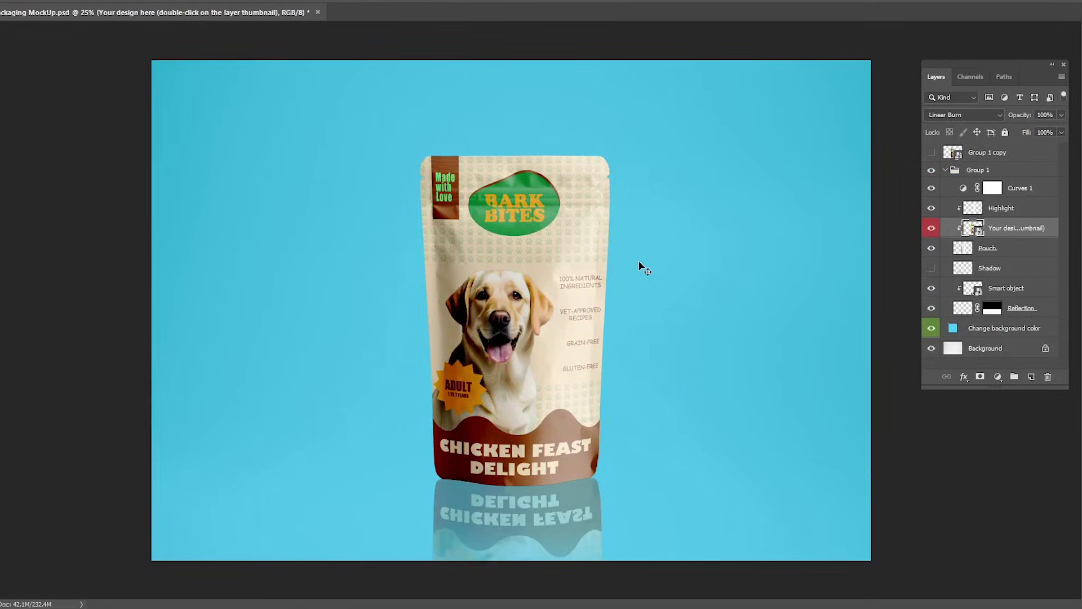
Isolate the pouch by showing Group 1 copy and hiding the collapsed Group 1, Change background color and Background layers.
click(946, 170)
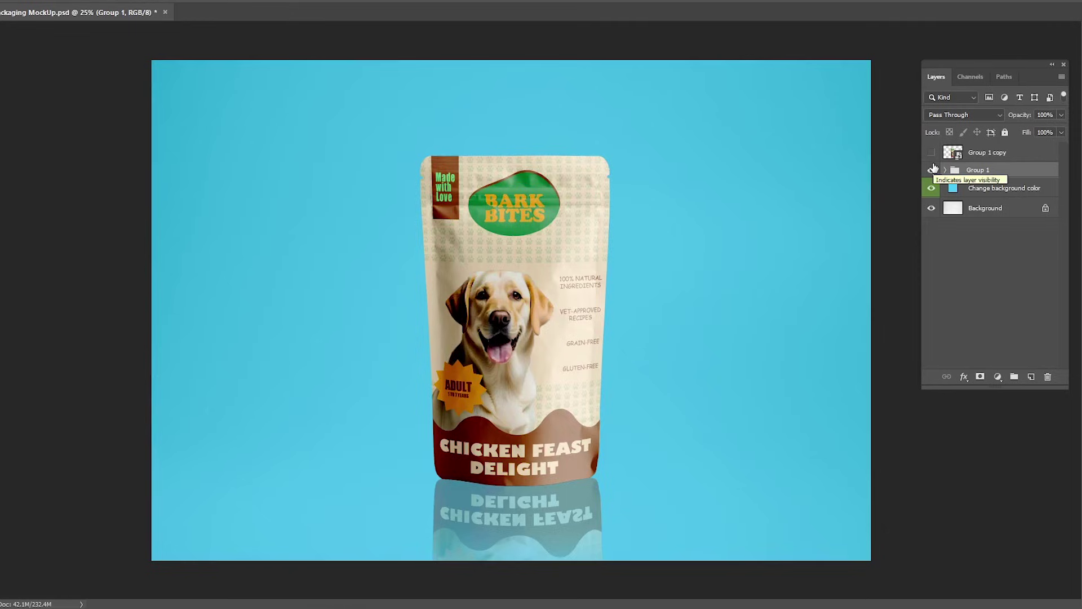
click(932, 169)
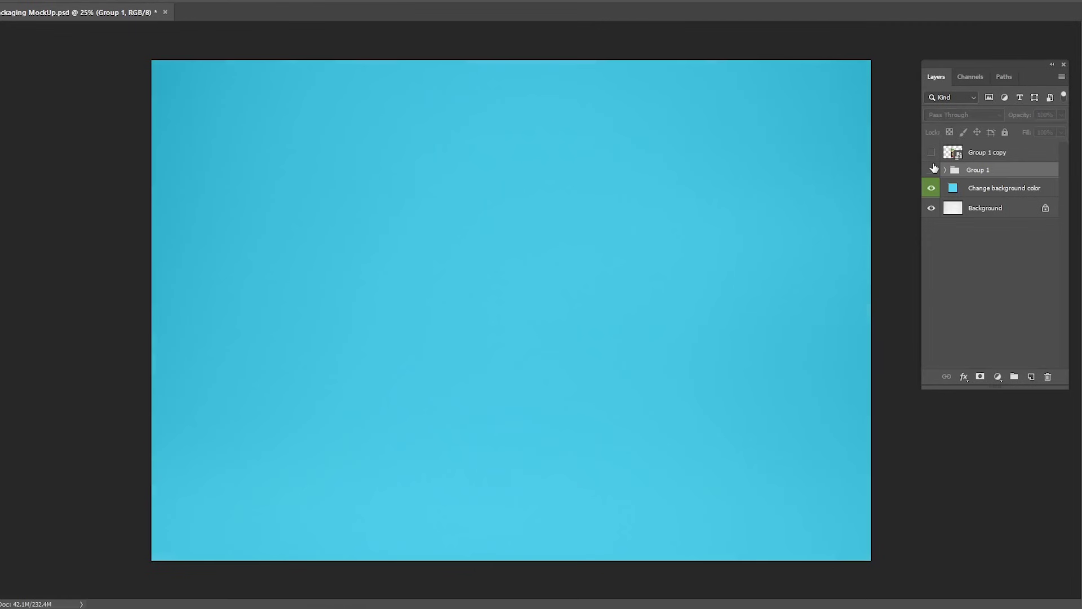
click(932, 152)
click(932, 187)
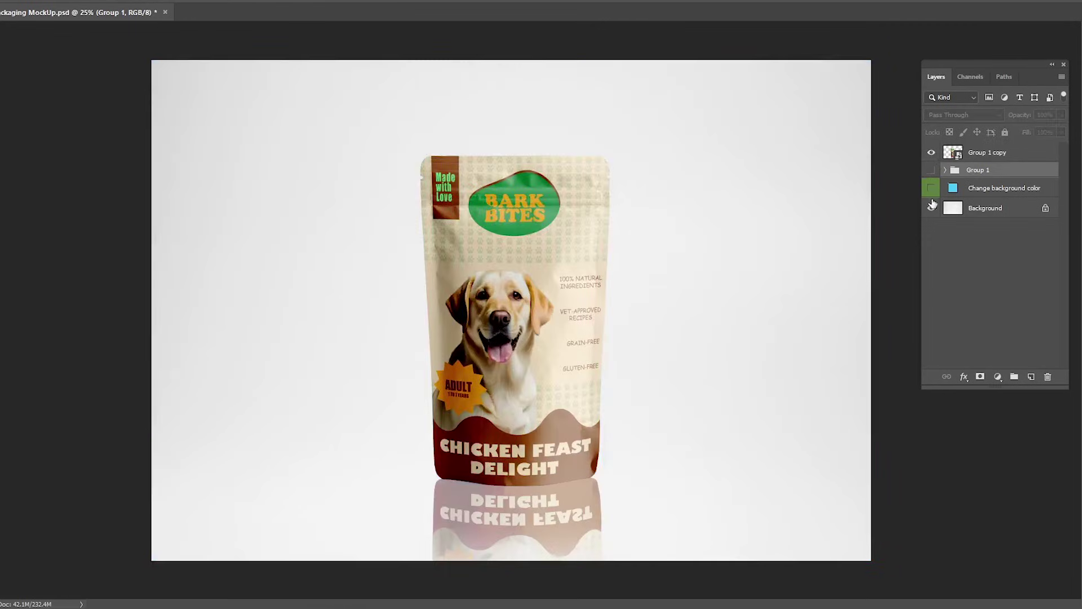
click(932, 208)
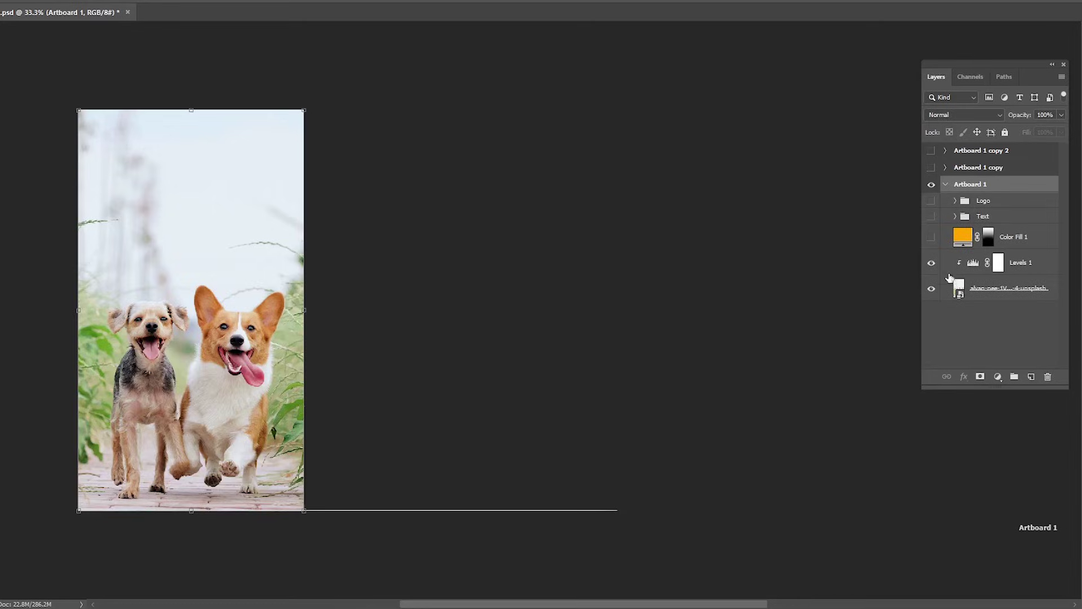
In Artboard 1 of the dog story design, make the orange Color Fill 1 layer and the Text and Logo groups visible.
click(932, 237)
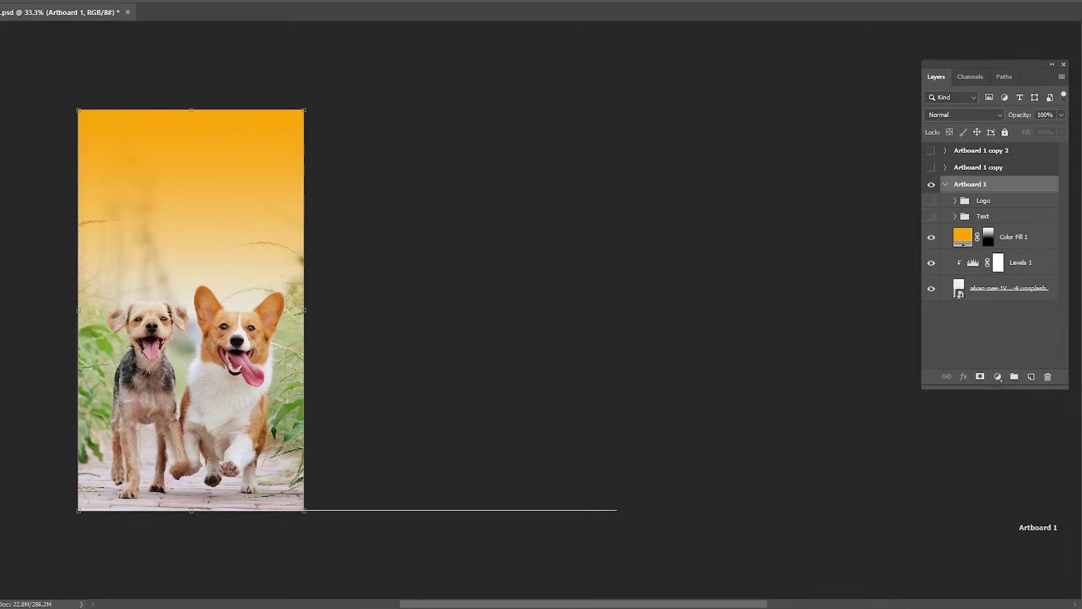
click(932, 217)
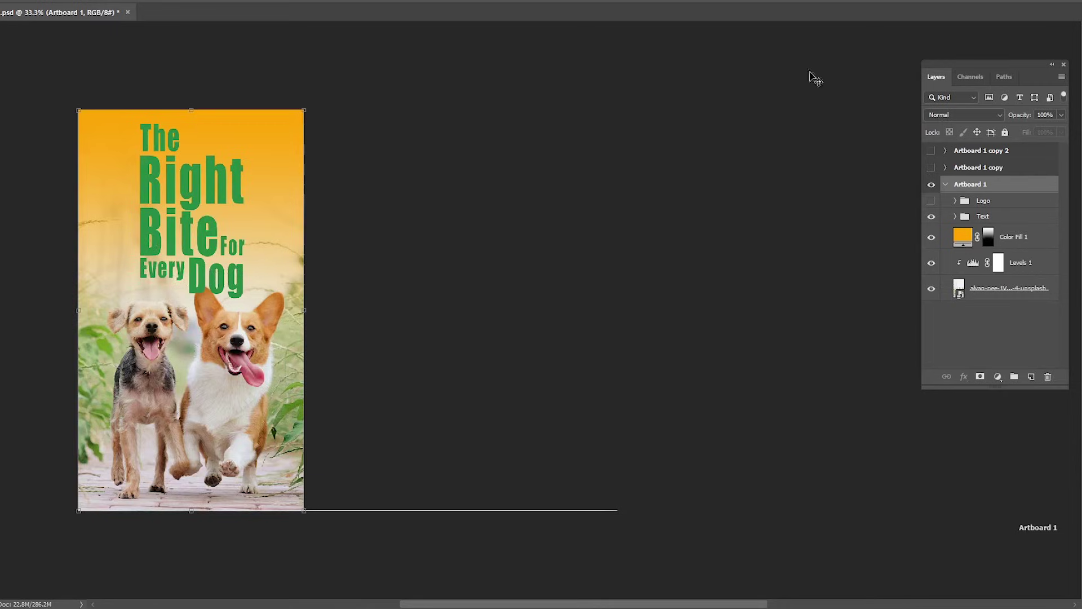
click(931, 201)
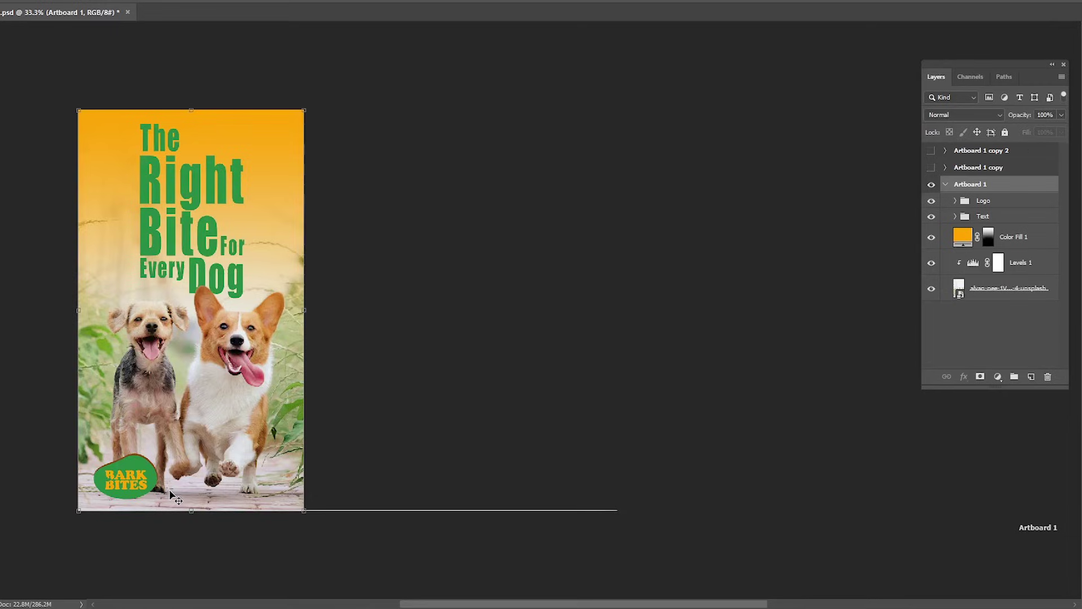
Make Artboard 1 copy visible, expand its layers, and check the curly line layer by toggling it off and on.
click(931, 168)
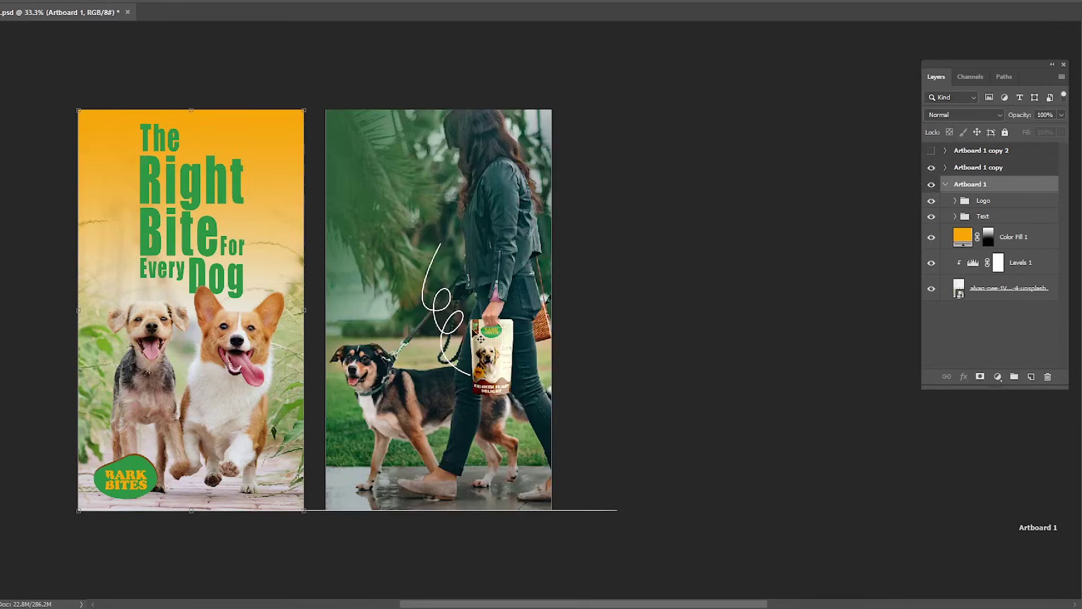
click(511, 334)
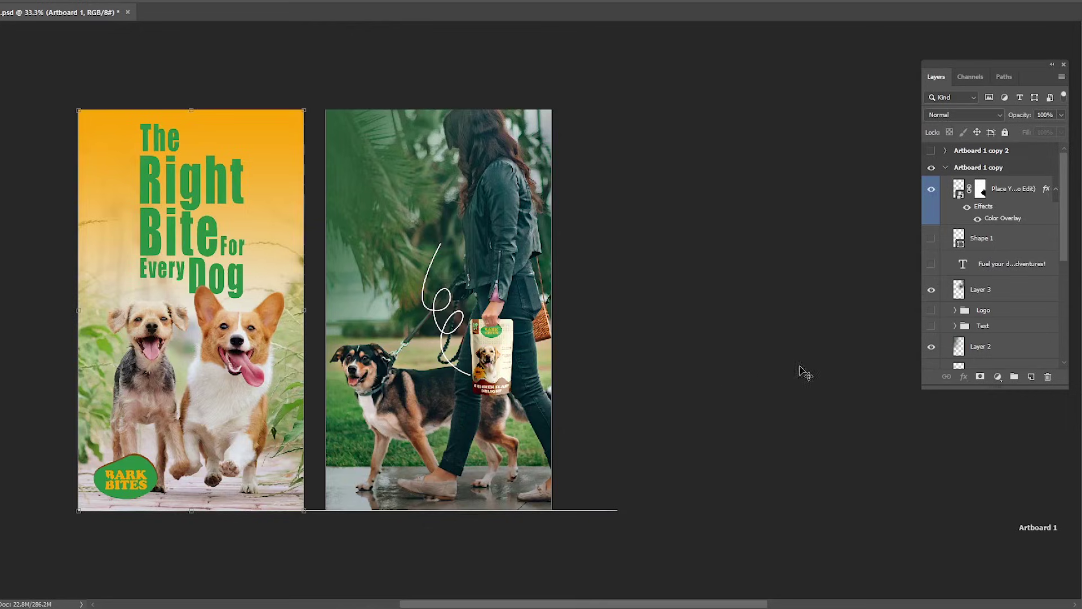
click(932, 195)
click(931, 194)
In Artboard 1 copy, make the adventures caption, its Shape 1 outline, and the Logo and Text groups visible.
click(932, 265)
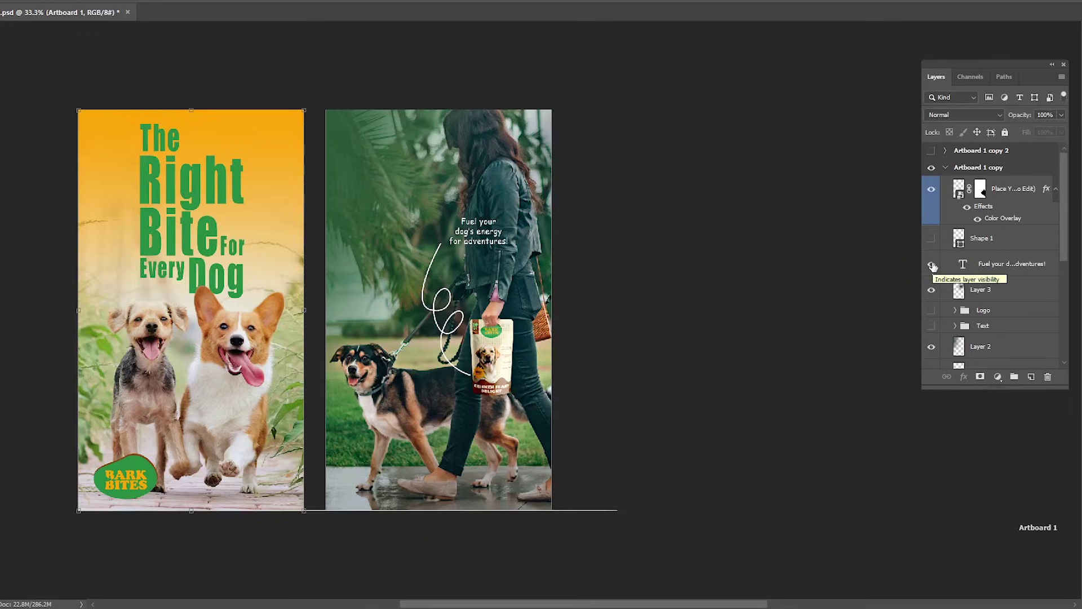
click(931, 240)
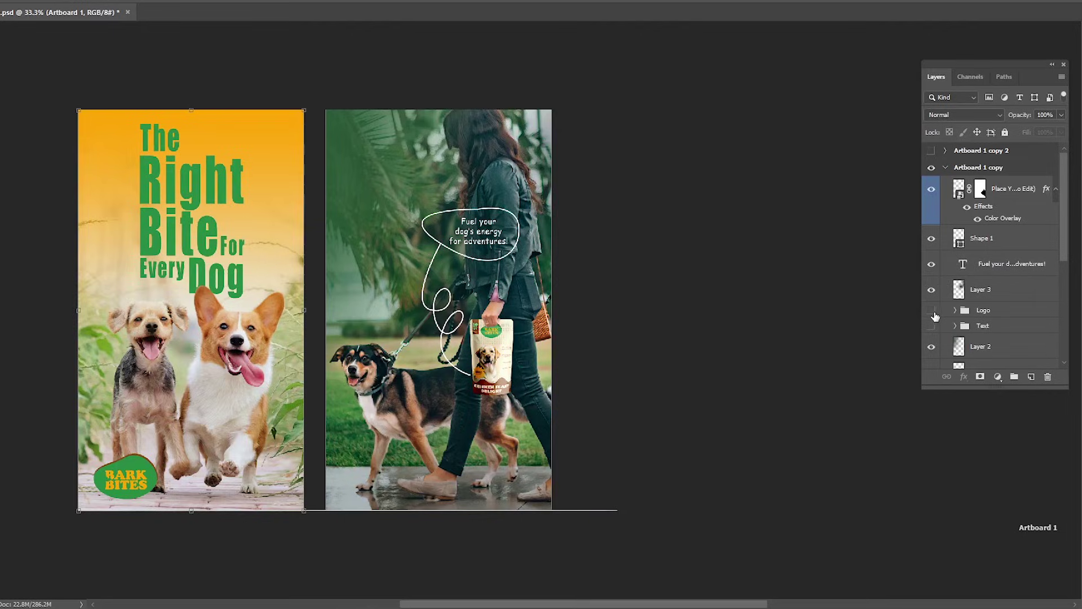
click(932, 311)
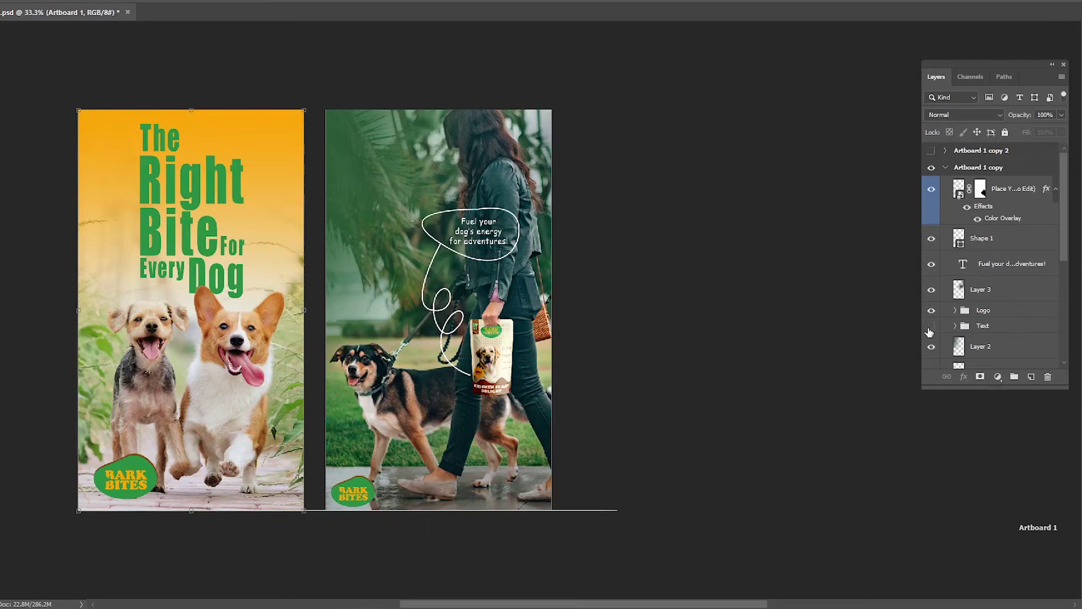
click(932, 326)
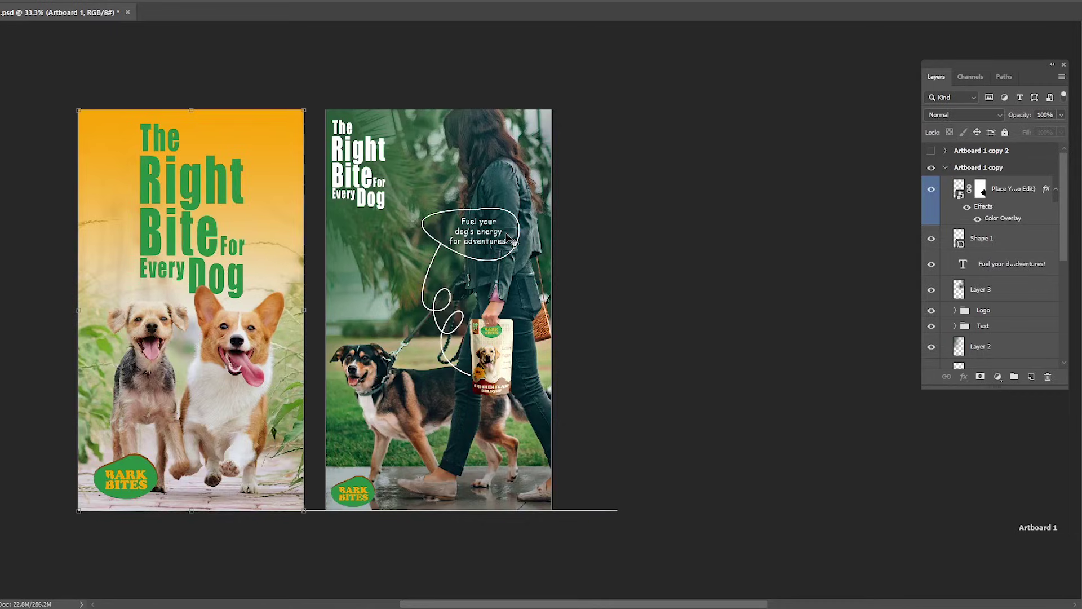
Collapse Artboard 1 copy, make Artboard 1 copy 2 visible and expand its layers.
click(946, 167)
click(931, 150)
click(657, 427)
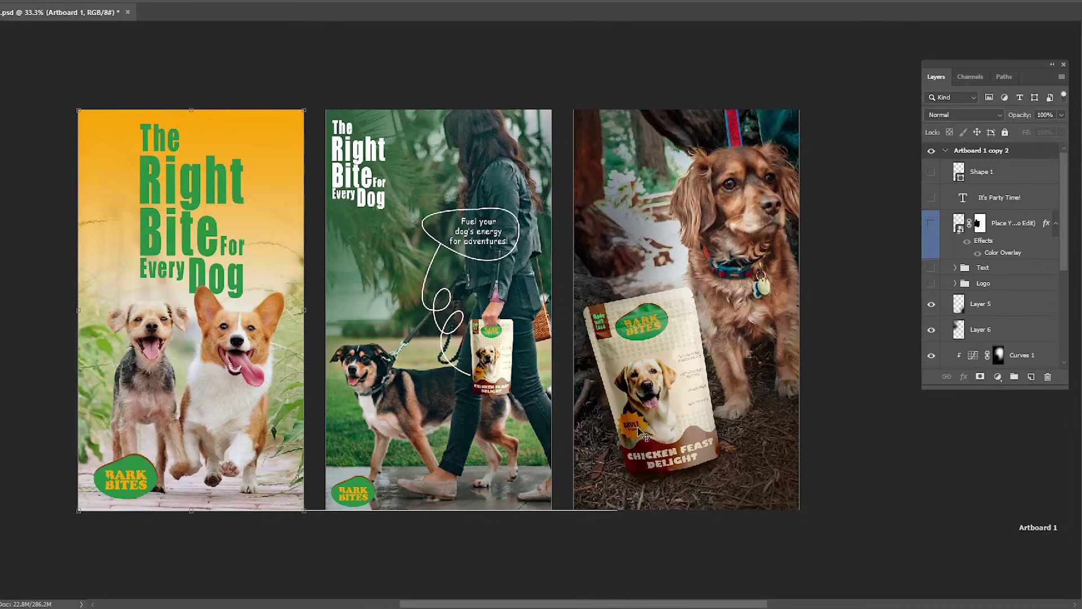
Toggle Curves 1, Layer 6 and Layer 5 in Artboard 1 copy 2 off and on to examine each layer's effect.
scroll(1063, 278, down, 1)
scroll(1063, 277, down, 1)
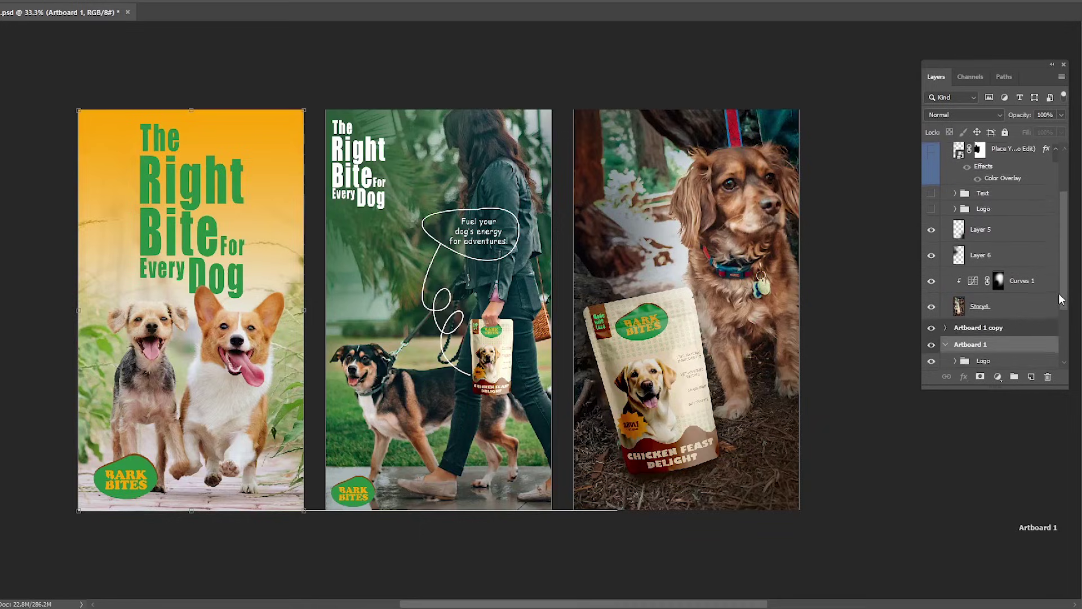
click(932, 280)
click(932, 278)
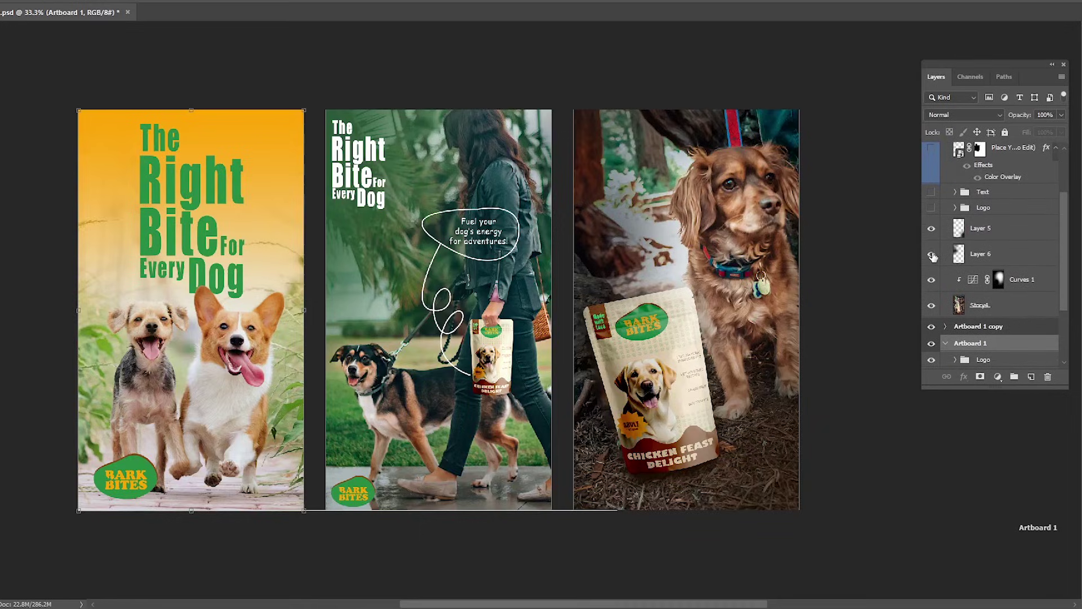
click(931, 254)
click(931, 254)
click(932, 229)
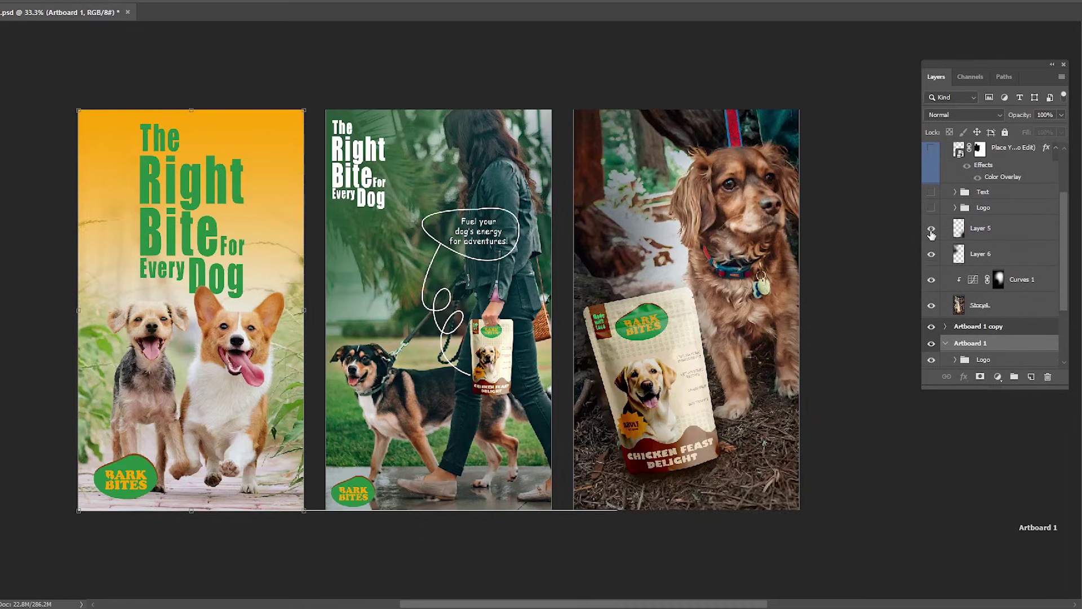
click(931, 228)
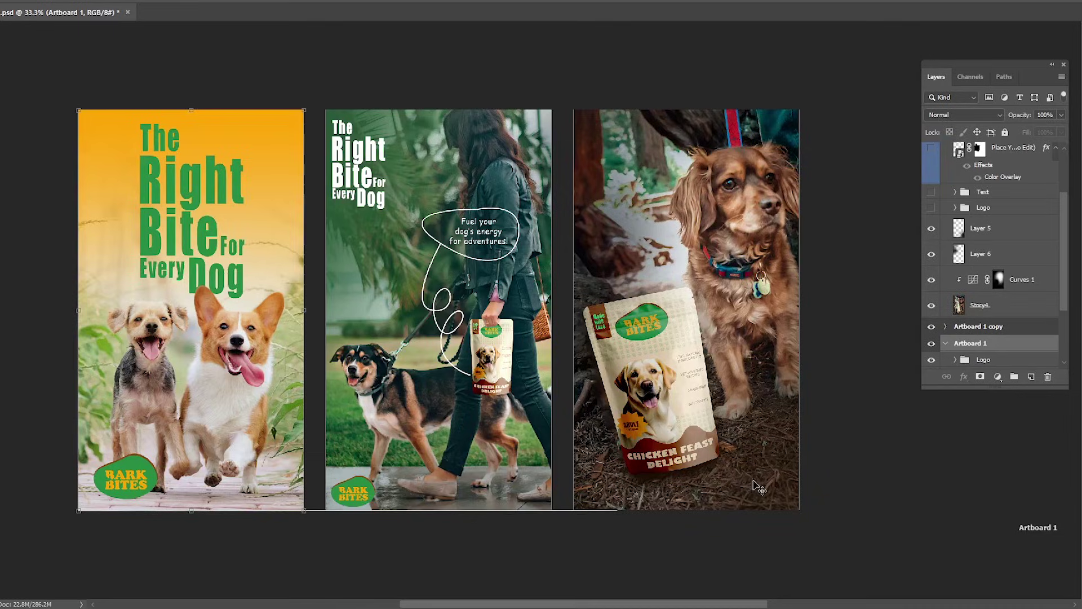
In Artboard 1 copy 2, make the Logo group, the Text group and the It's Party Time! caption visible.
click(932, 208)
click(931, 193)
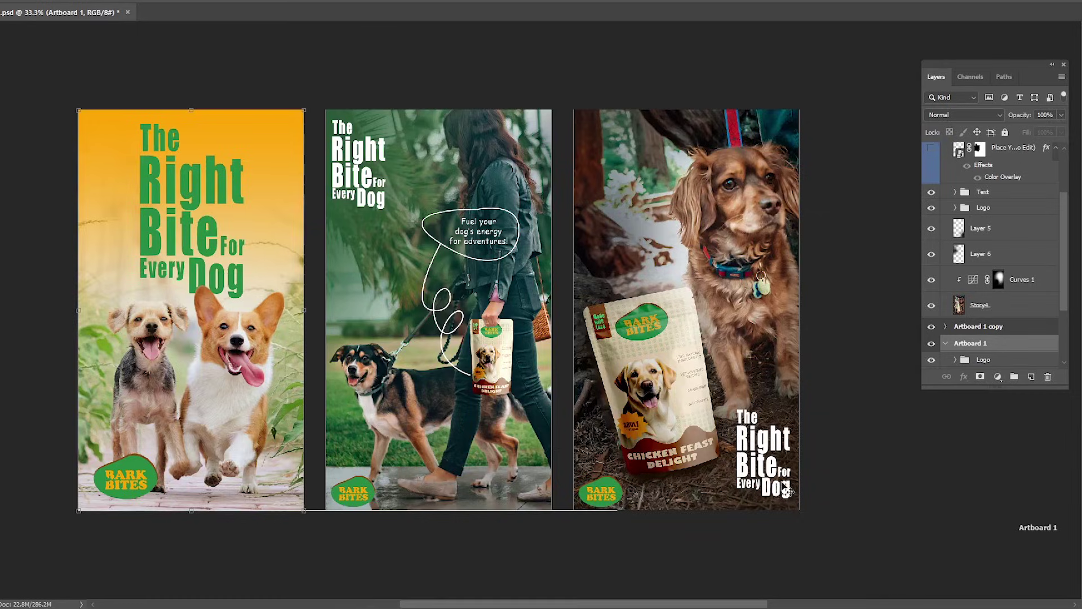
drag(1064, 230, 1068, 193)
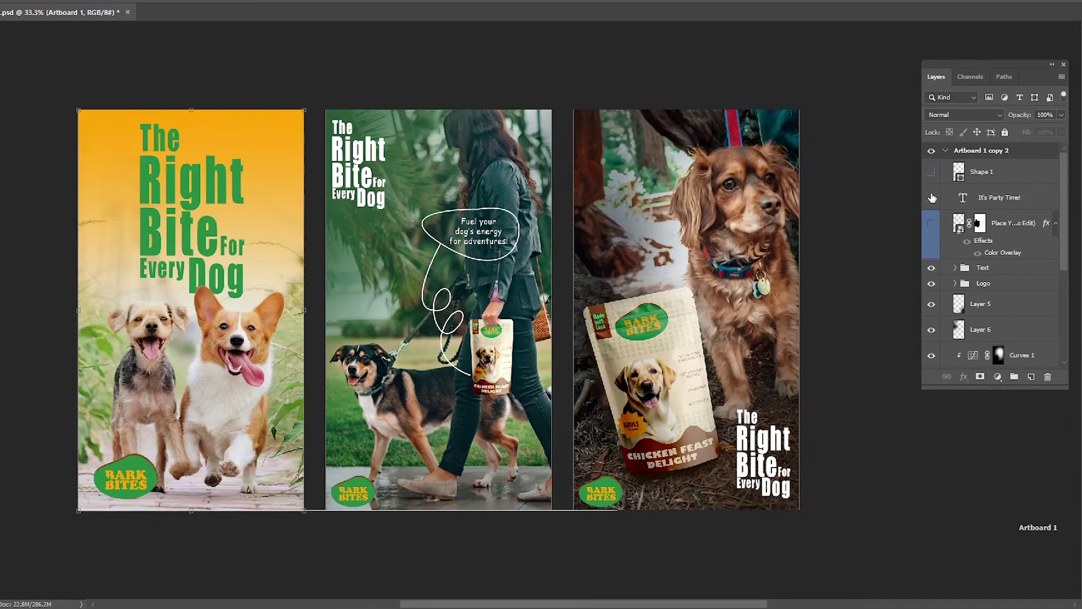
click(932, 197)
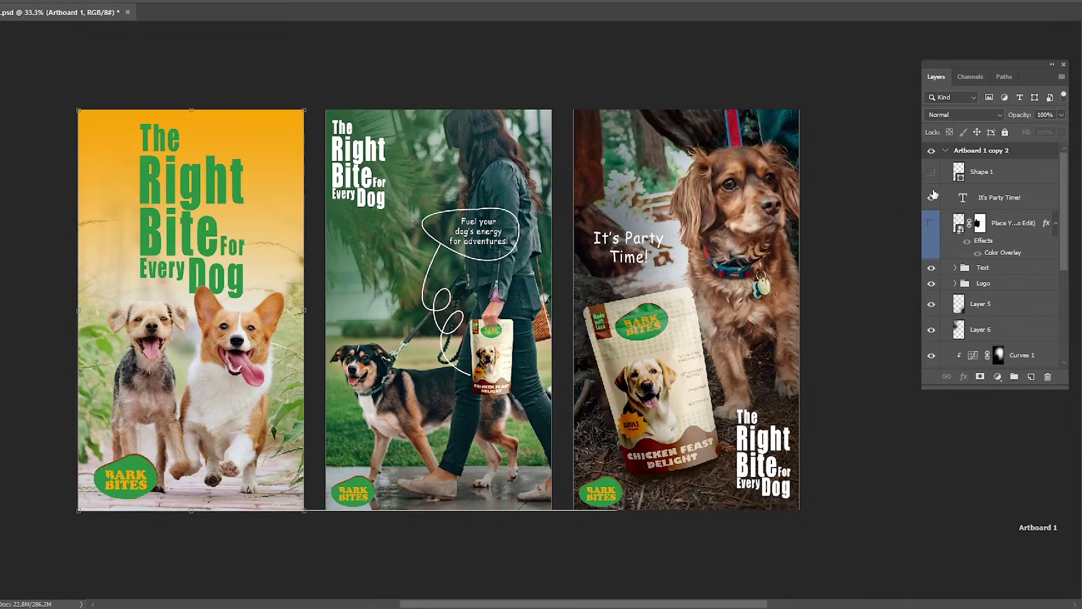
In Artboard 1 copy 2, make the Shape 1 outline and the white curly line layer with the Color Overlay visible.
click(932, 173)
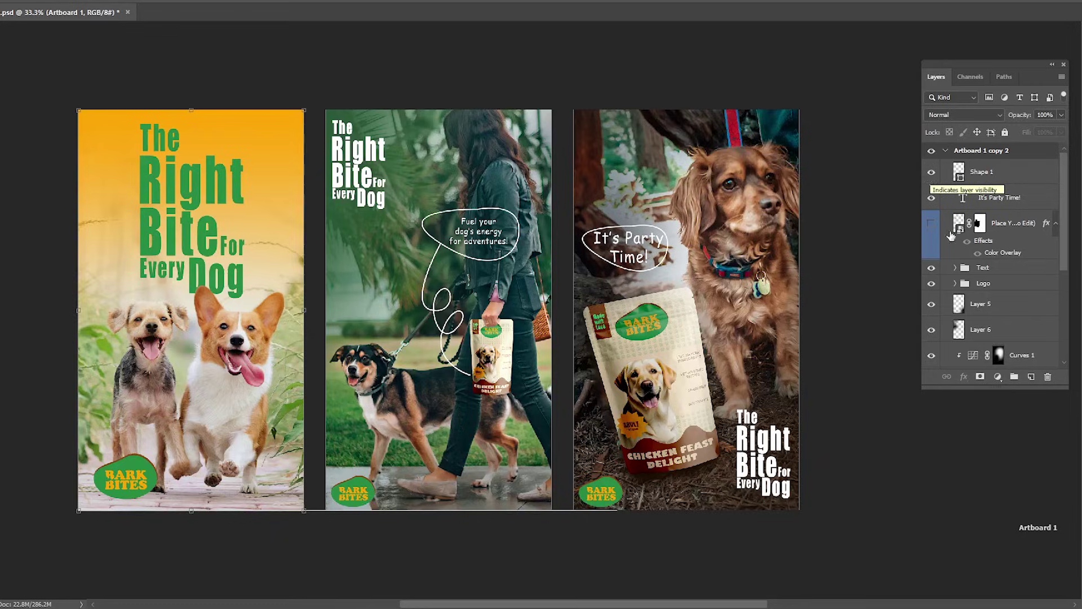
click(931, 226)
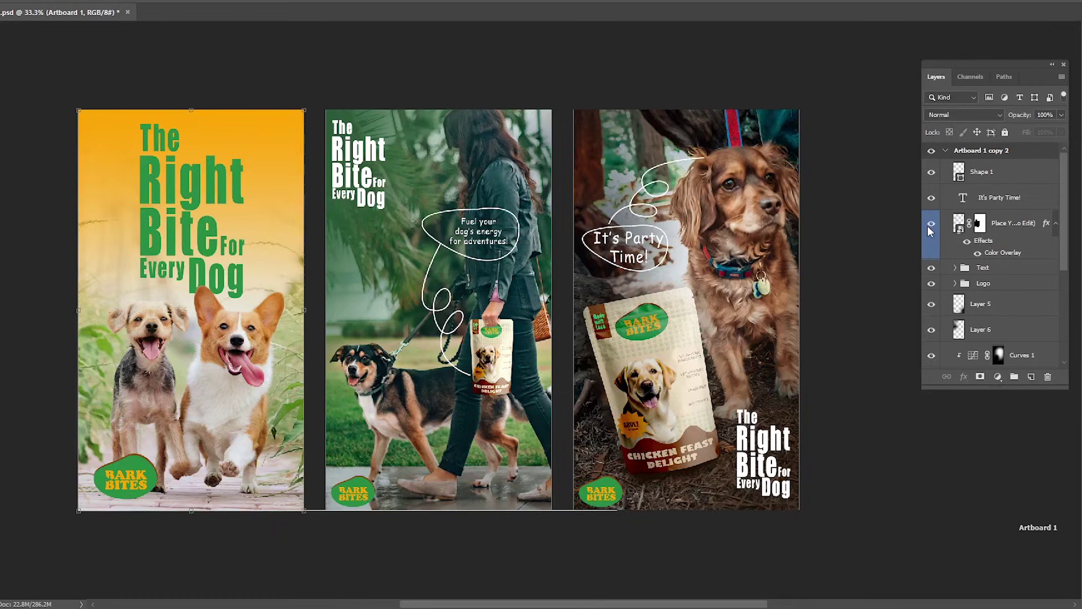
key(ctrl+minus)
key(ctrl+plus)
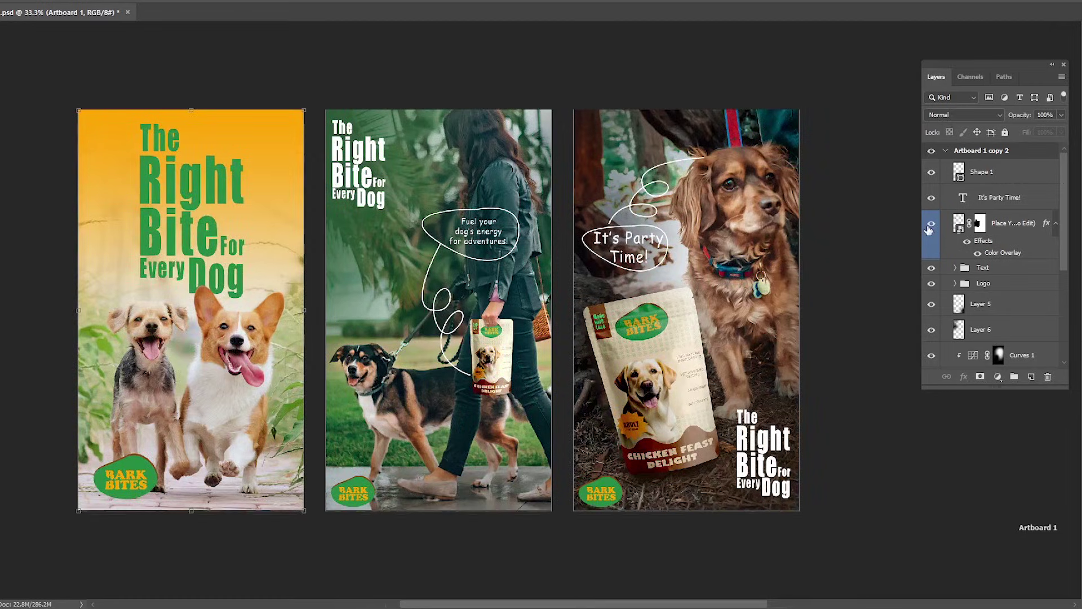
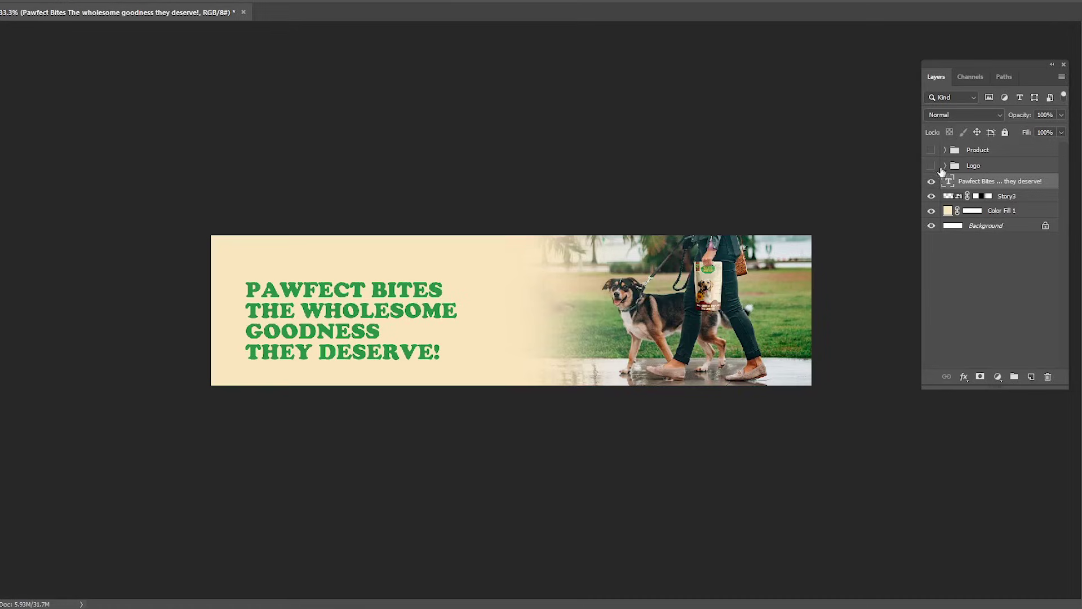
Make the Logo and Product groups visible in the Pawfect Bites billboard banner.
click(932, 165)
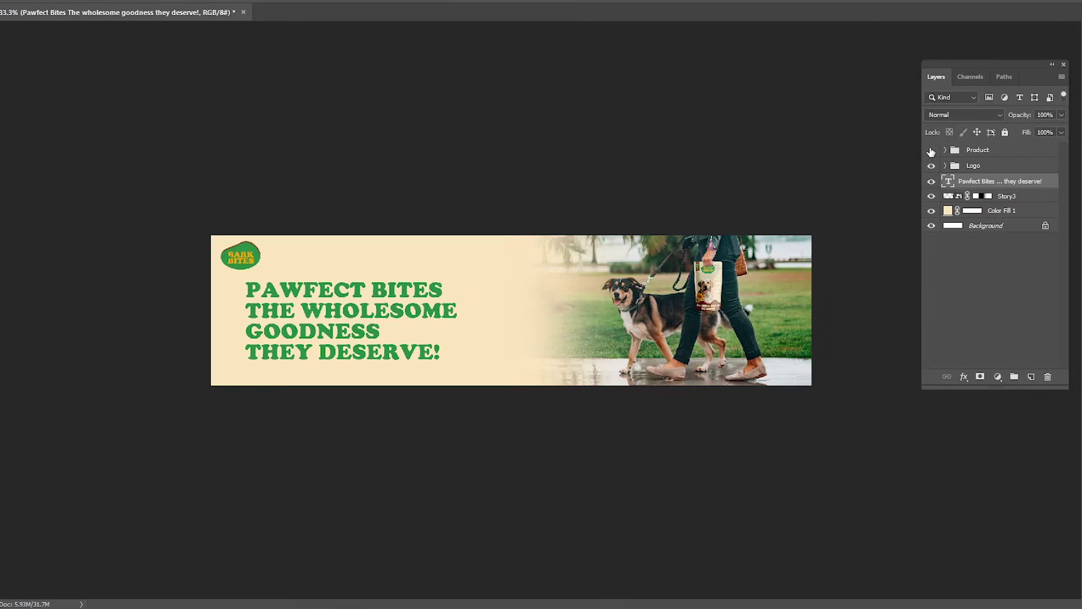
click(931, 150)
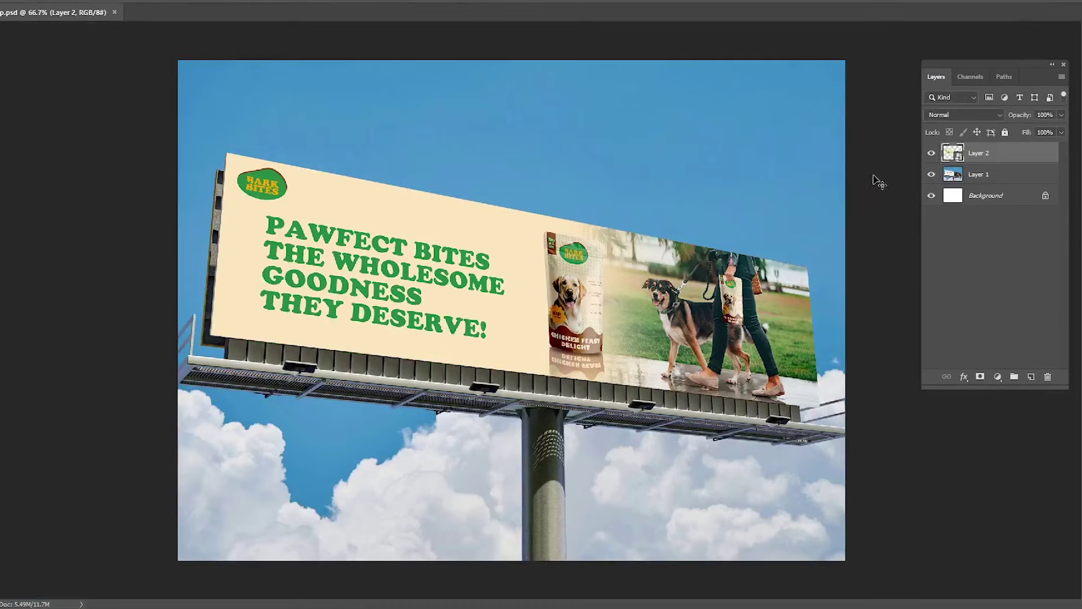
With Layer 2 hidden in the billboard mockup, convert Layer 1 of Hording.psd to a smart object and bring it into the mockup.
click(932, 154)
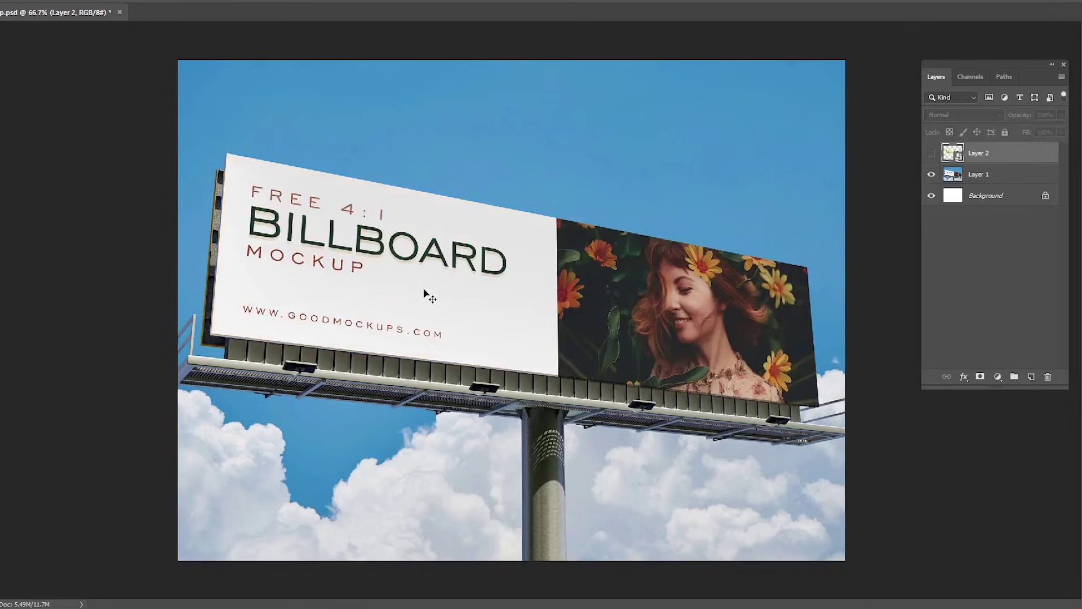
click(930, 154)
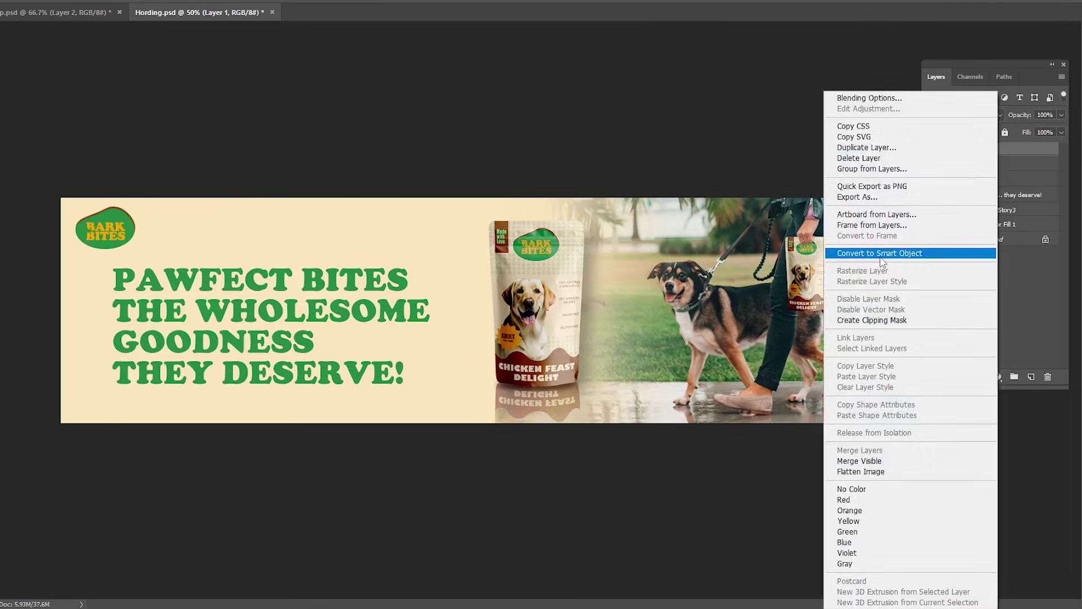
click(902, 252)
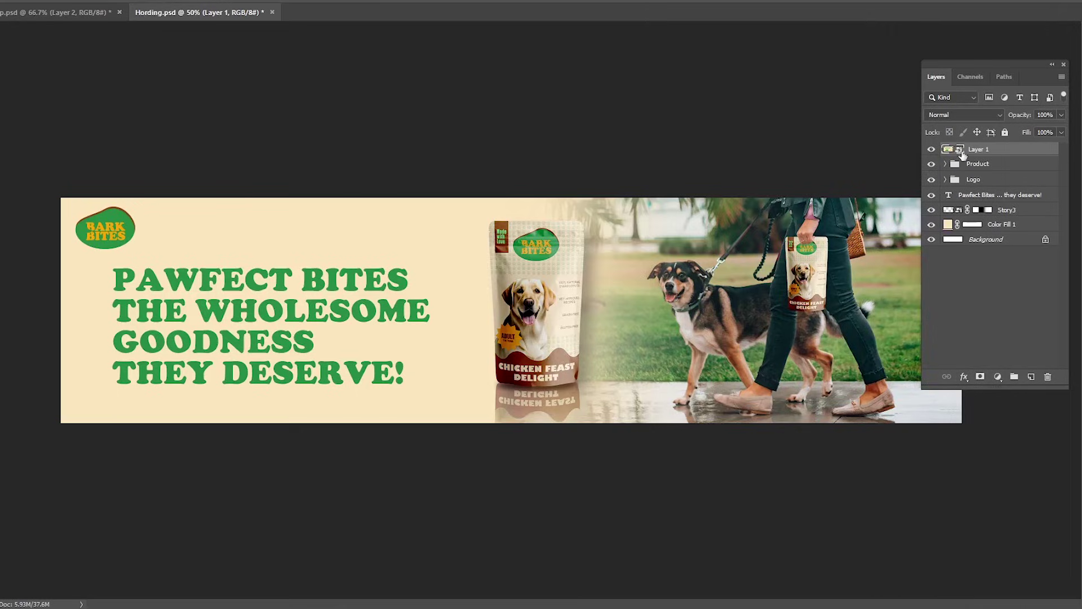
drag(971, 153, 495, 302)
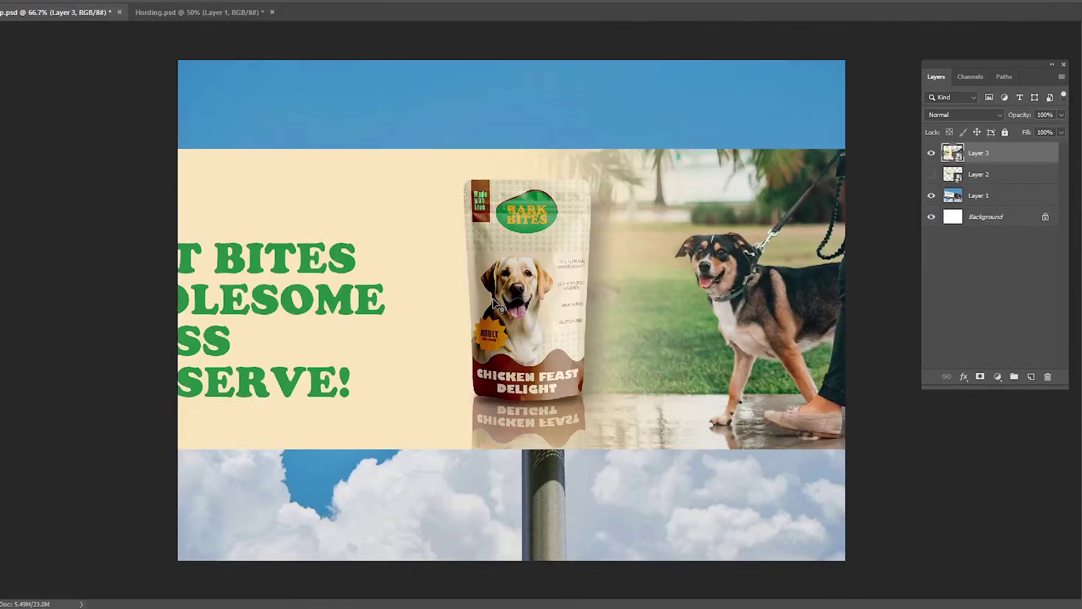
key(ctrl+minus)
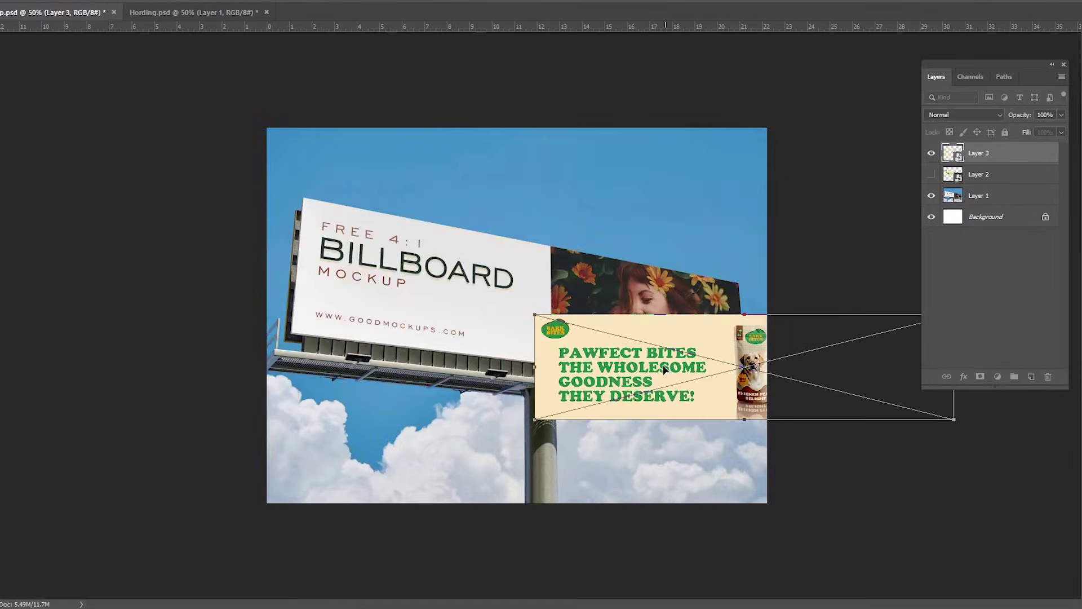
Move the banner onto the billboard and distort its corners to match the sign's perspective, then apply the transform.
drag(795, 327, 432, 252)
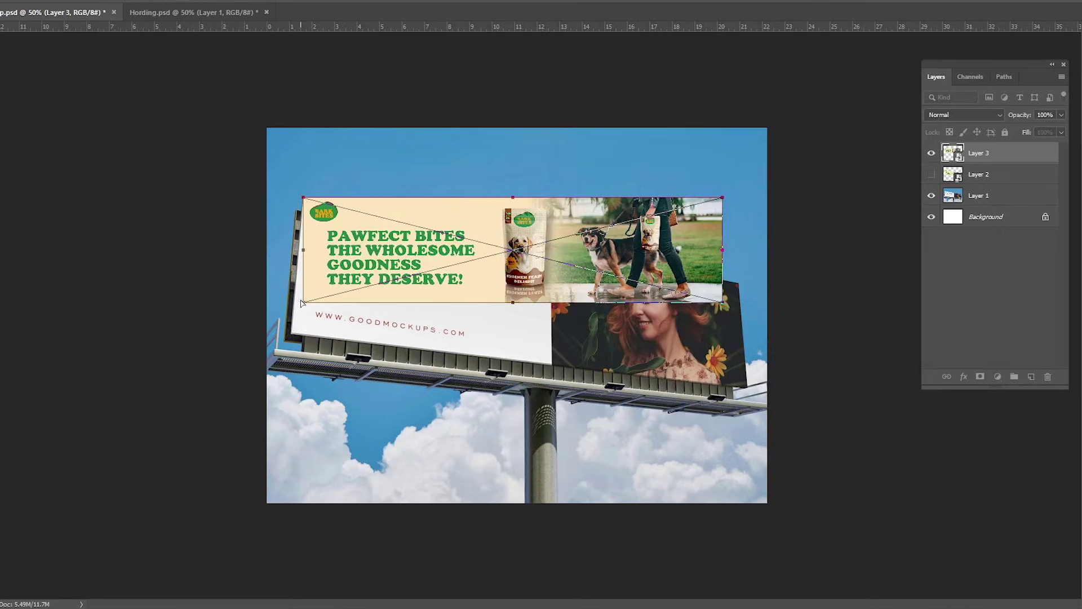
drag(303, 305, 293, 334)
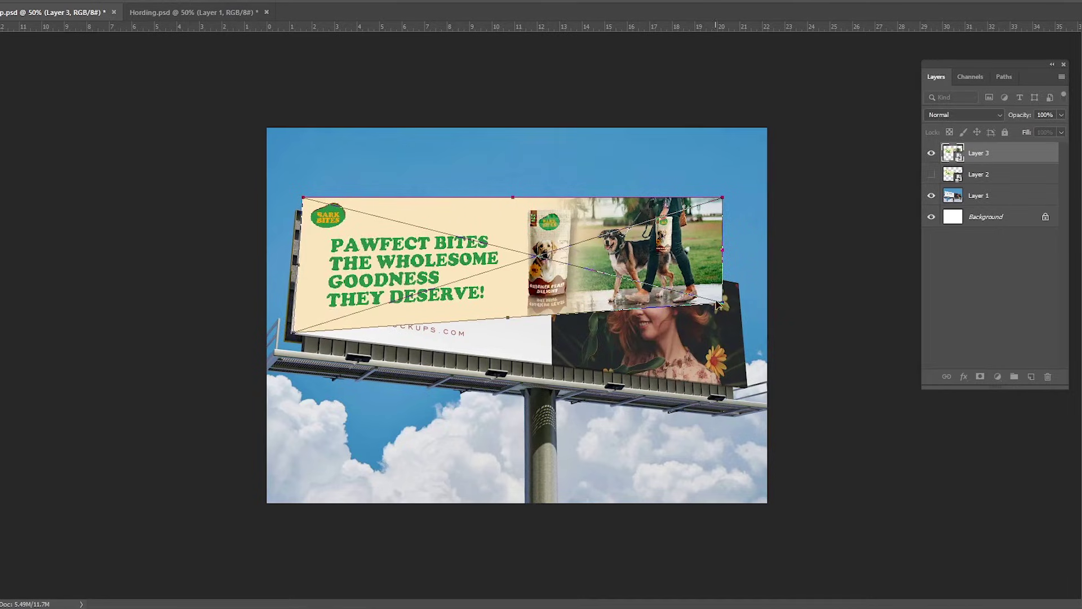
drag(724, 306, 748, 390)
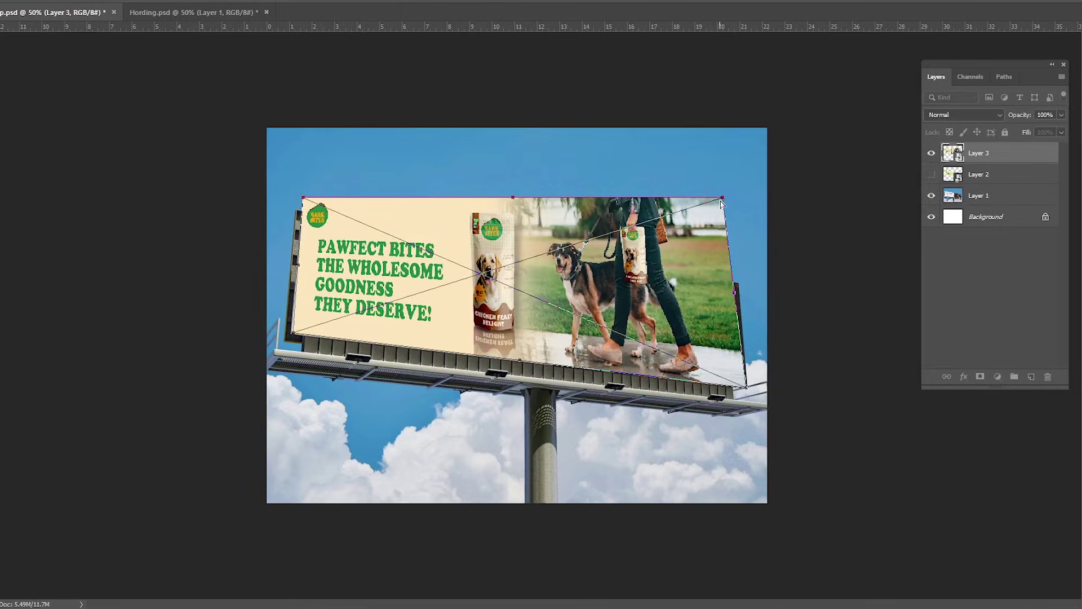
drag(724, 201, 741, 286)
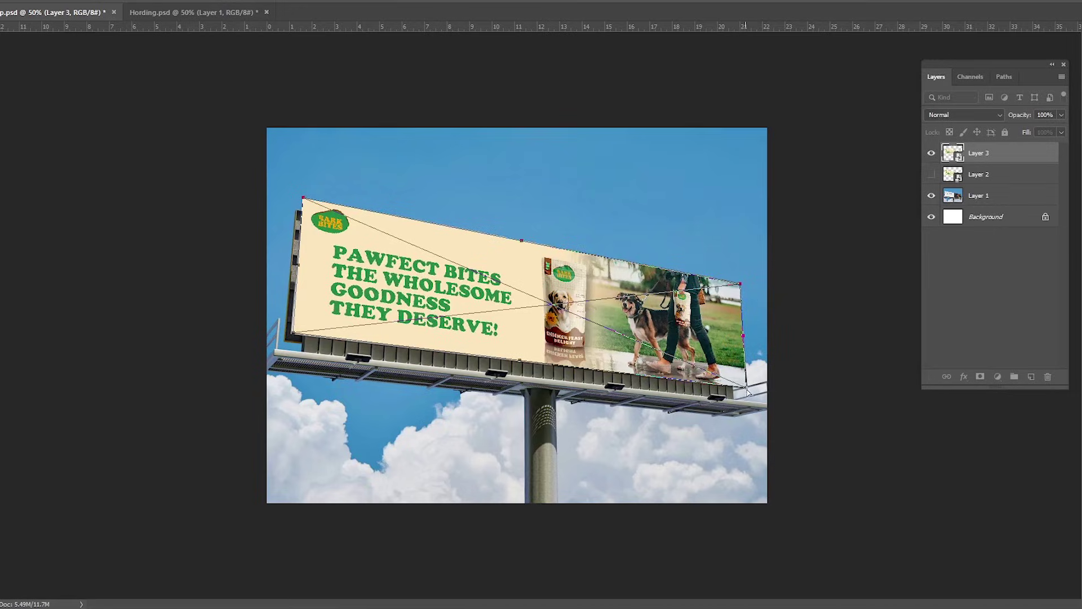
key(Return)
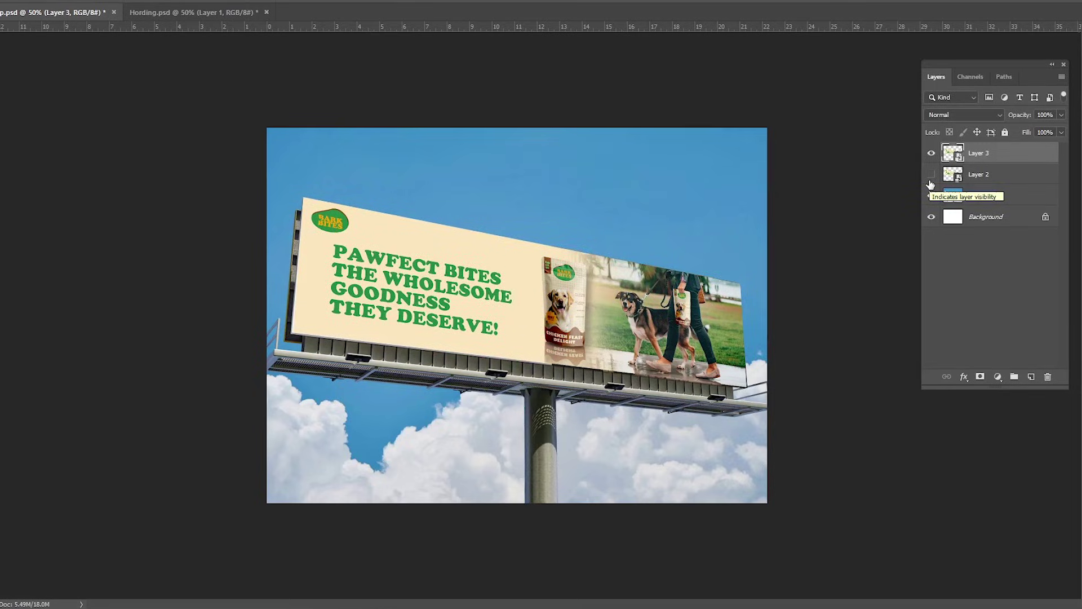
key(ctrl+plus)
key(ctrl+plus)
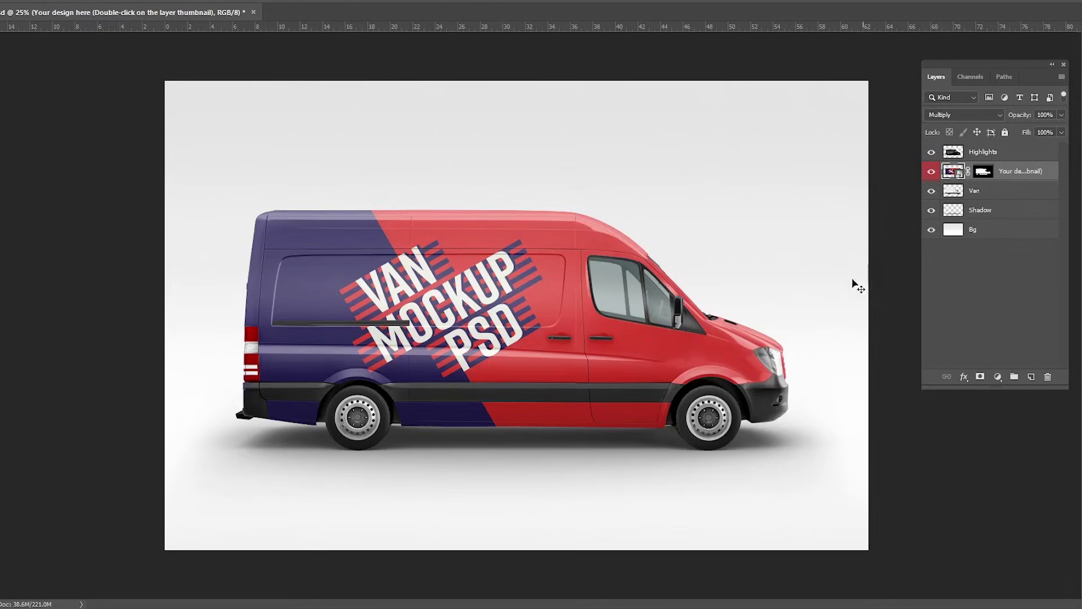
Open the van mockup's design smart object and make its Color Fill 1 background and Logo group visible.
double_click(959, 172)
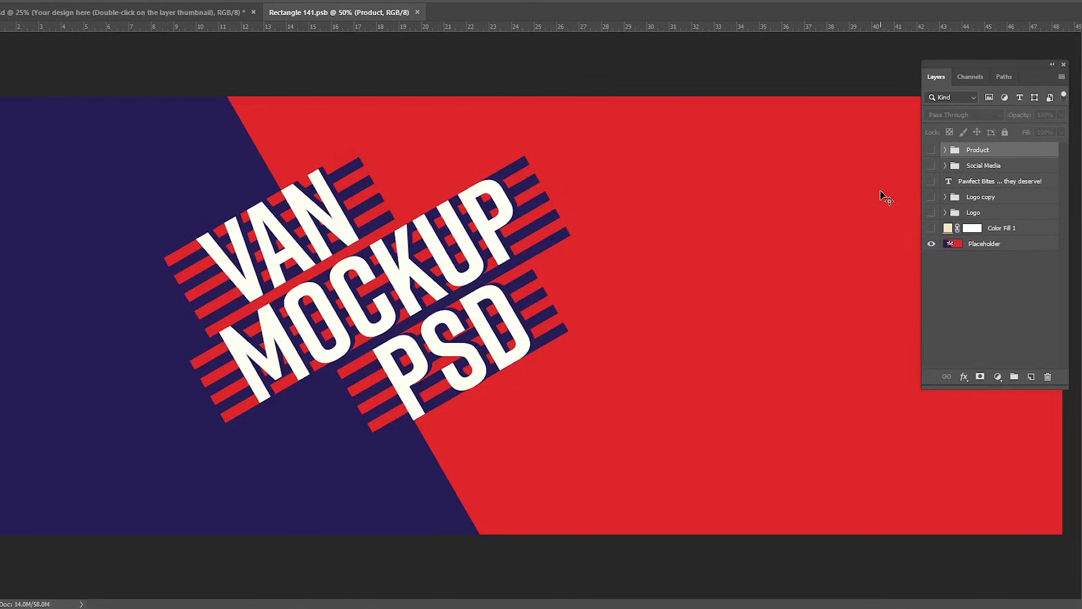
key(ctrl+minus)
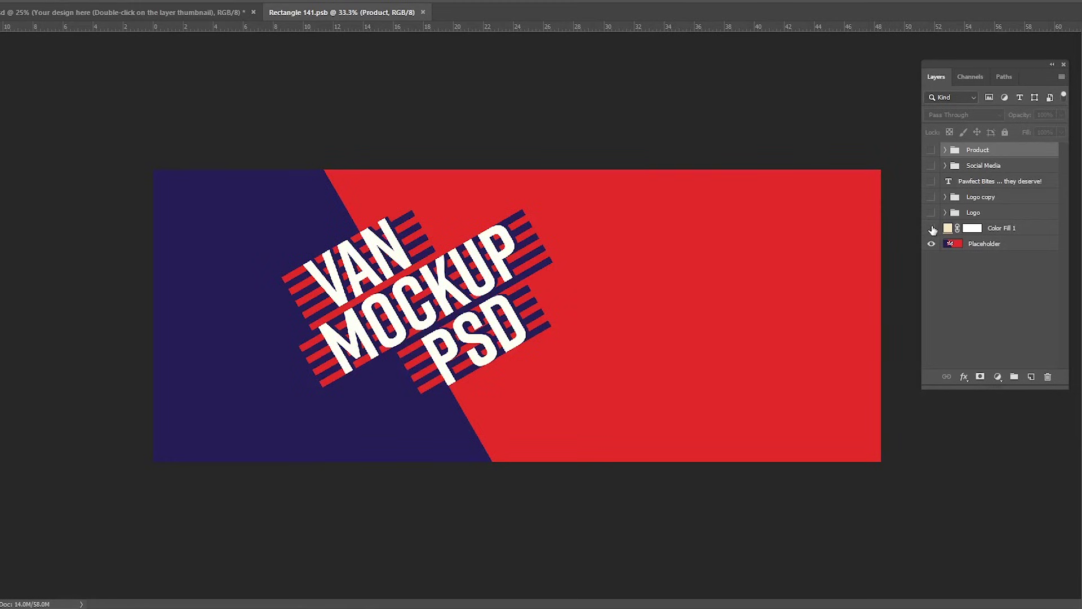
click(932, 229)
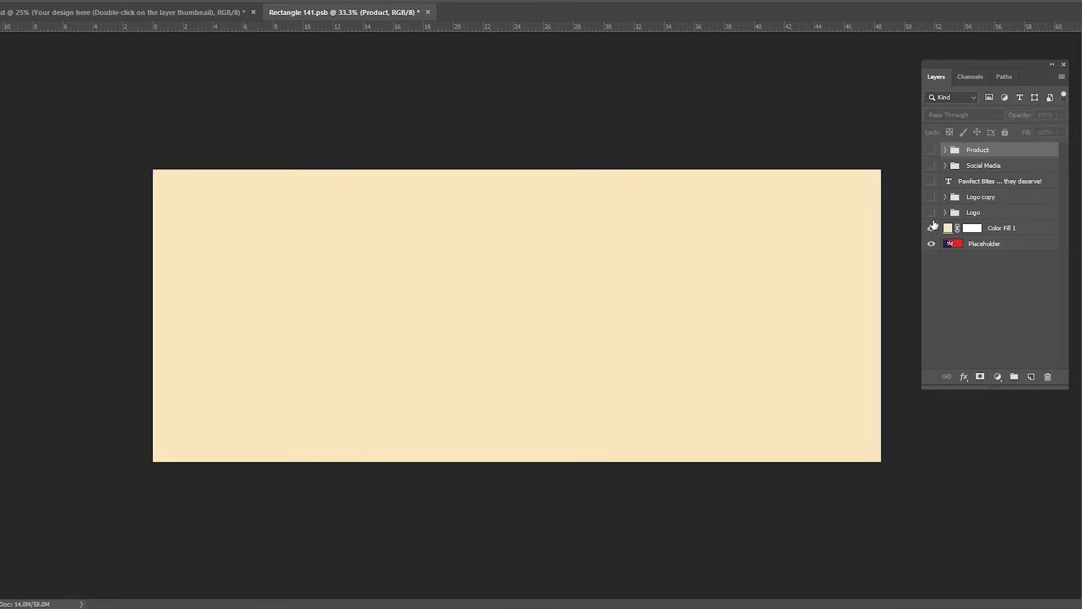
click(932, 213)
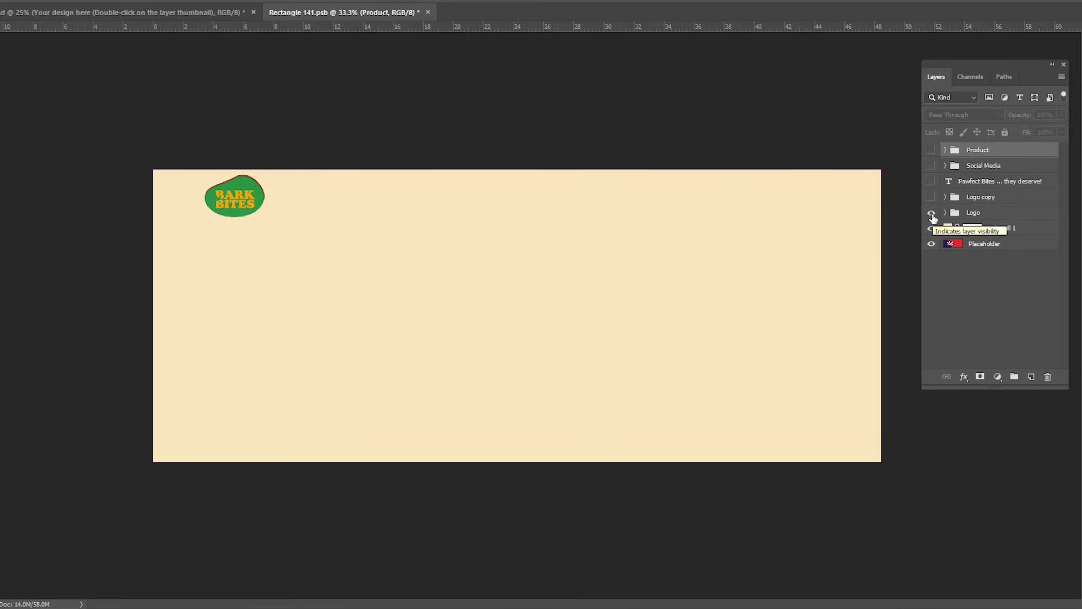
Make Logo copy, the slogan text, Social Media and Product visible in the van artwork, and save it to update the mockup.
click(163, 11)
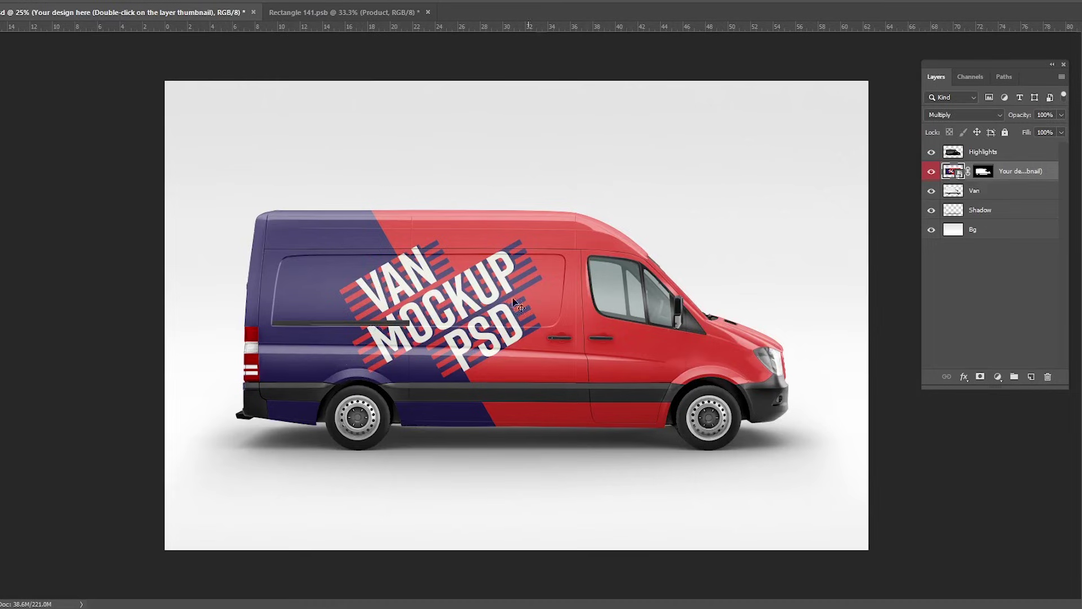
click(325, 14)
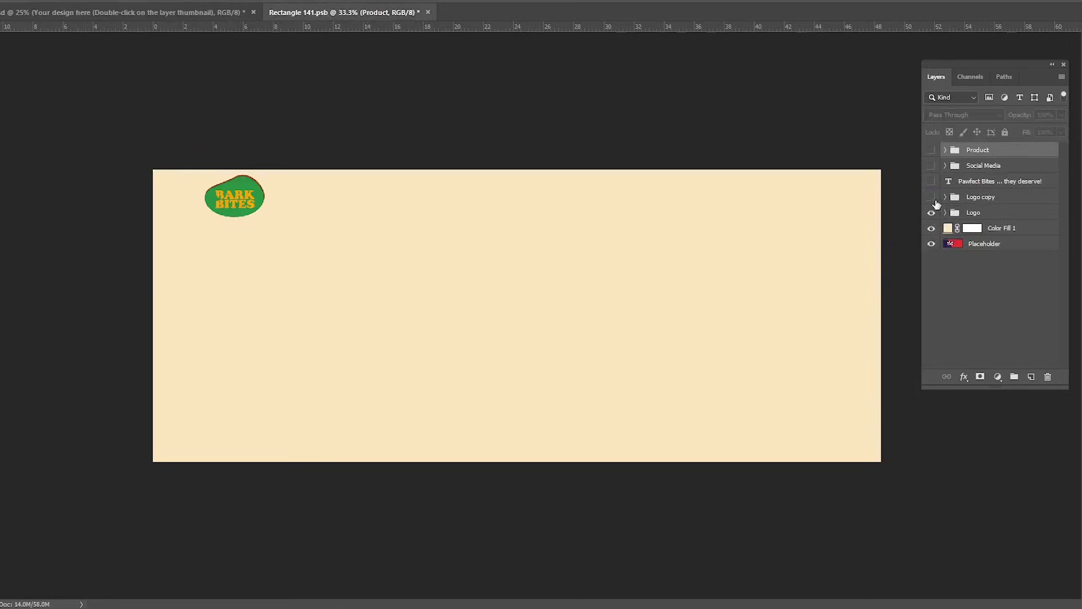
click(932, 197)
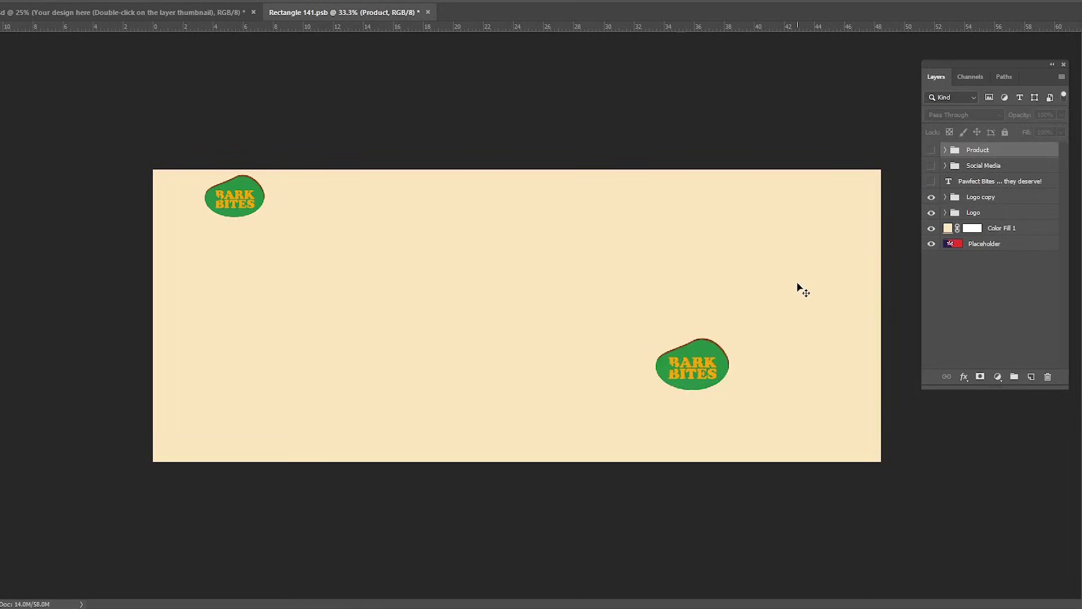
click(931, 182)
click(931, 166)
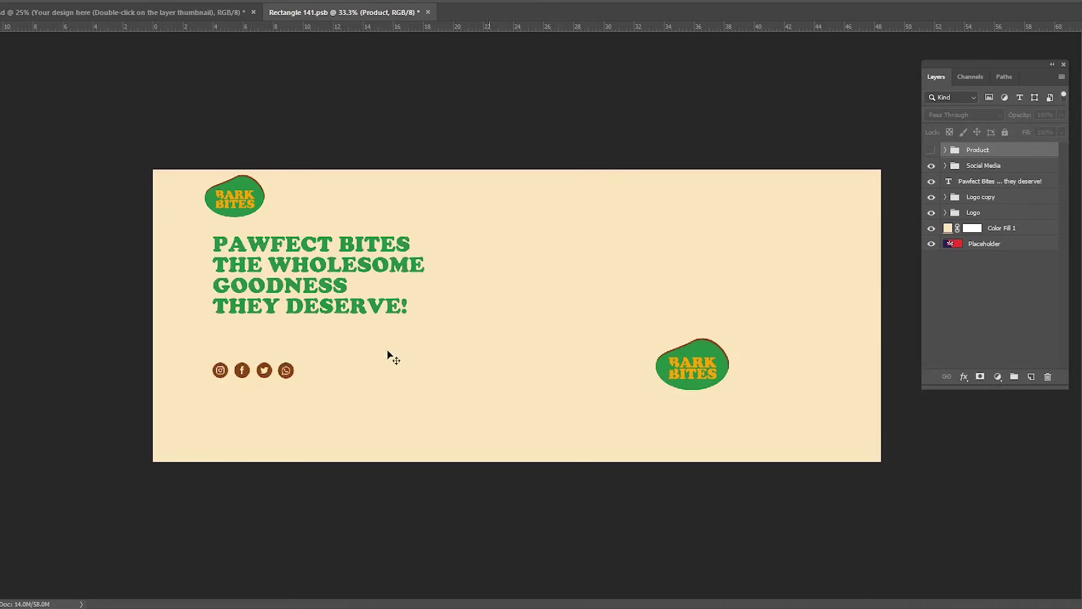
click(931, 150)
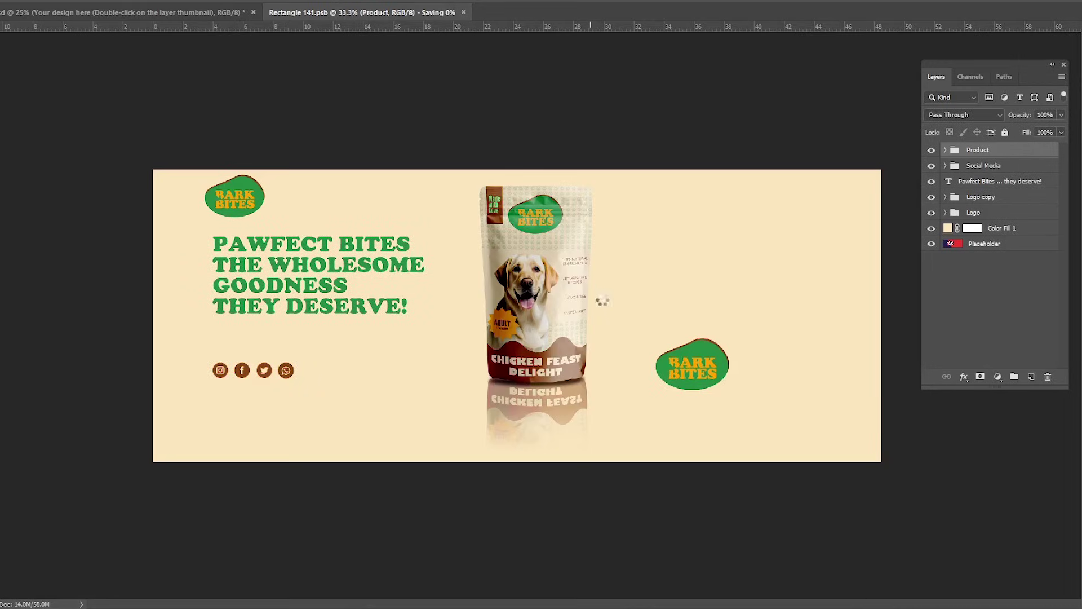
key(ctrl+s)
click(148, 13)
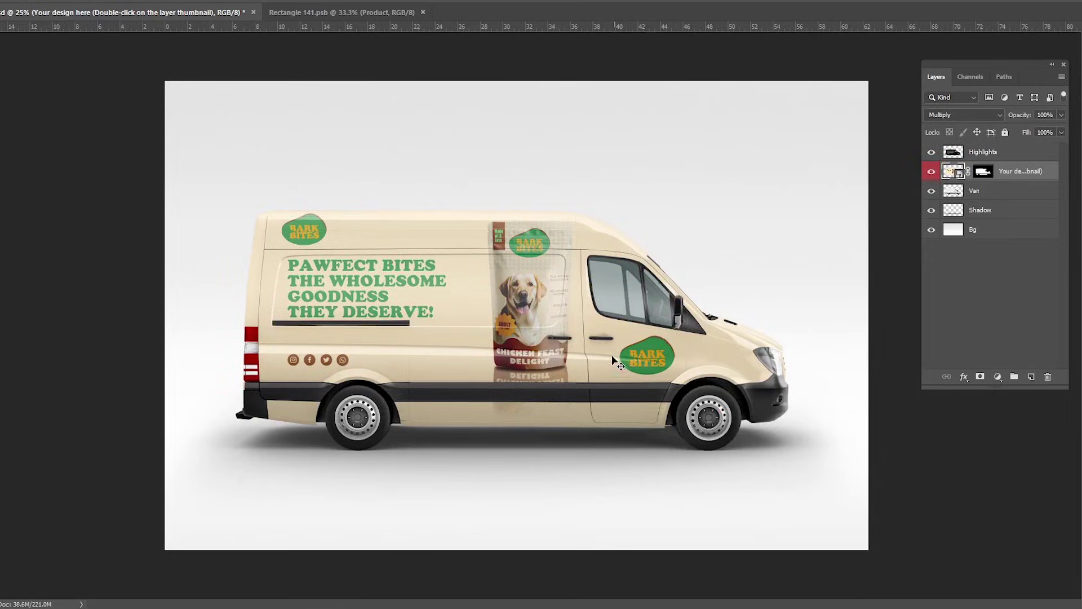
Try the Logo copy group higher up in the van artwork, saving it to check the placement on the van mockup.
click(346, 13)
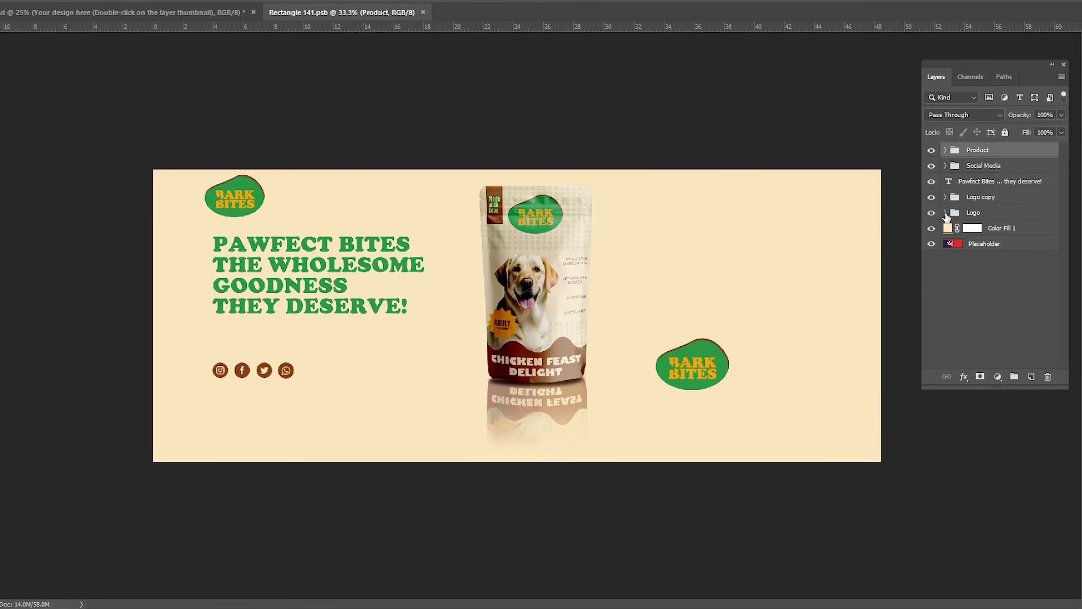
click(996, 201)
key(shift+Left)
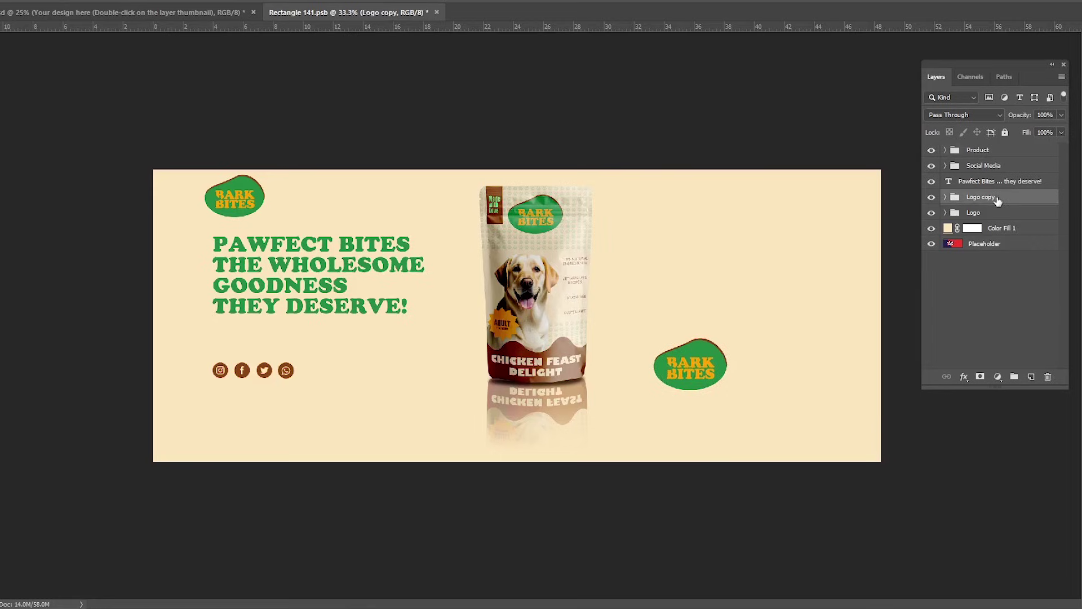
drag(715, 369, 714, 309)
key(ctrl+s)
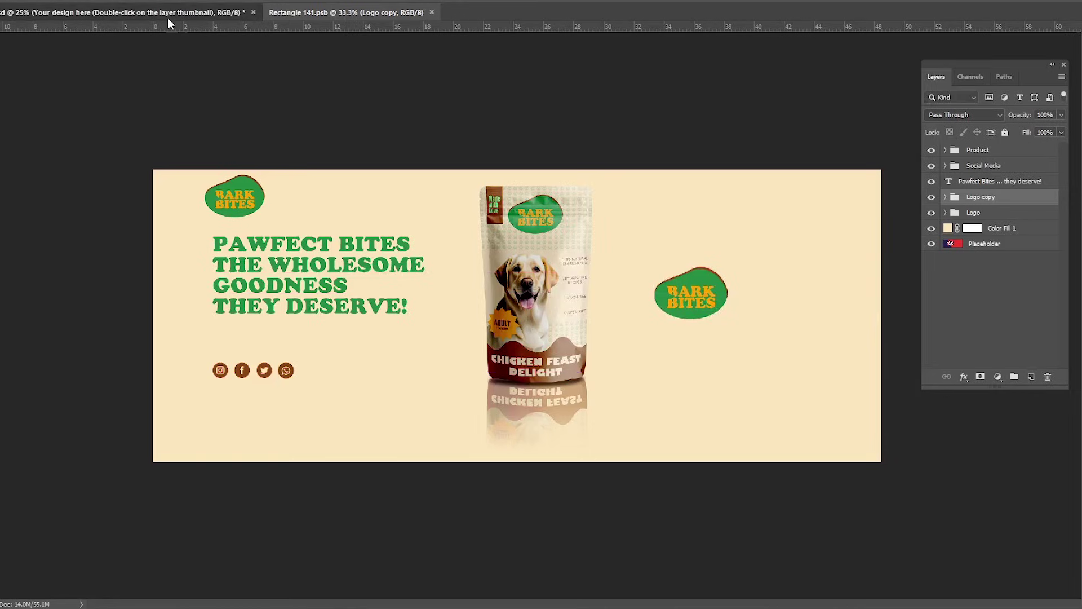
click(168, 18)
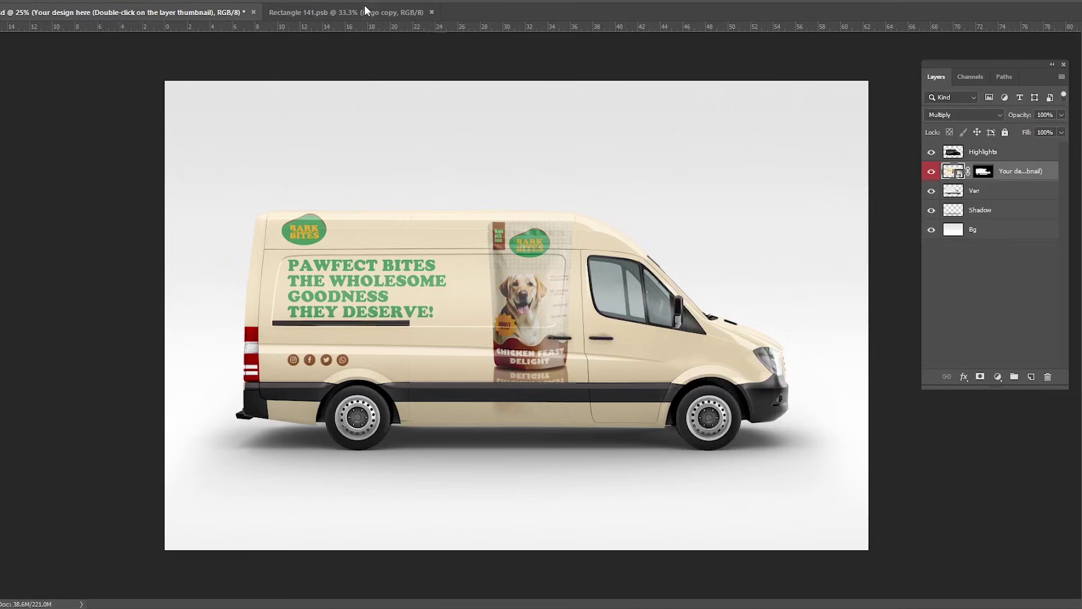
Move the Logo copy group below the slogan, beside the social media icons, and save the artwork to update the van mockup.
click(366, 13)
drag(705, 289, 402, 354)
key(Return)
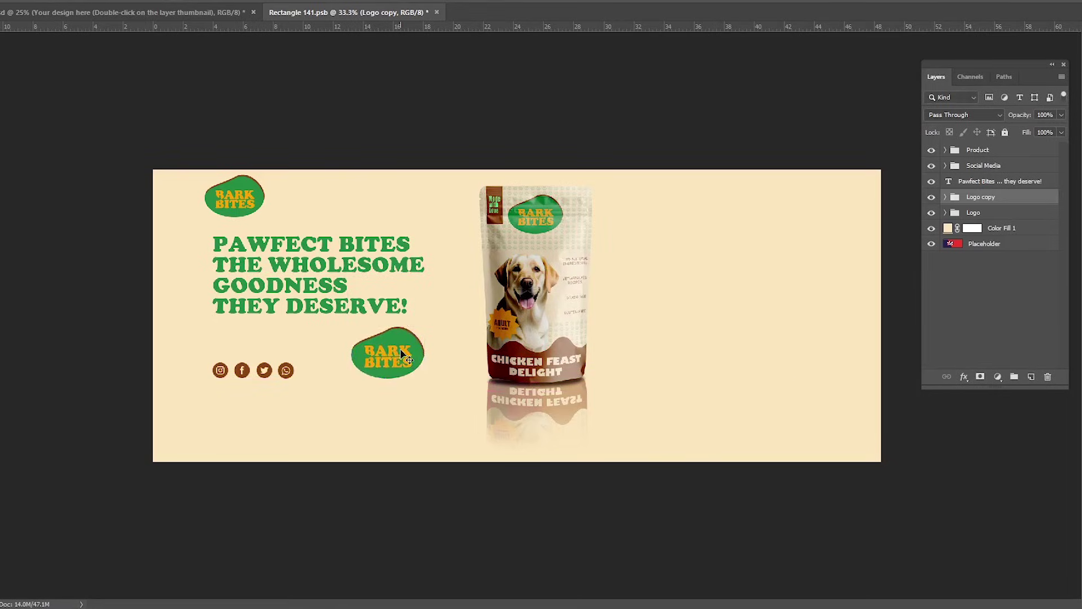
key(ctrl+s)
click(218, 12)
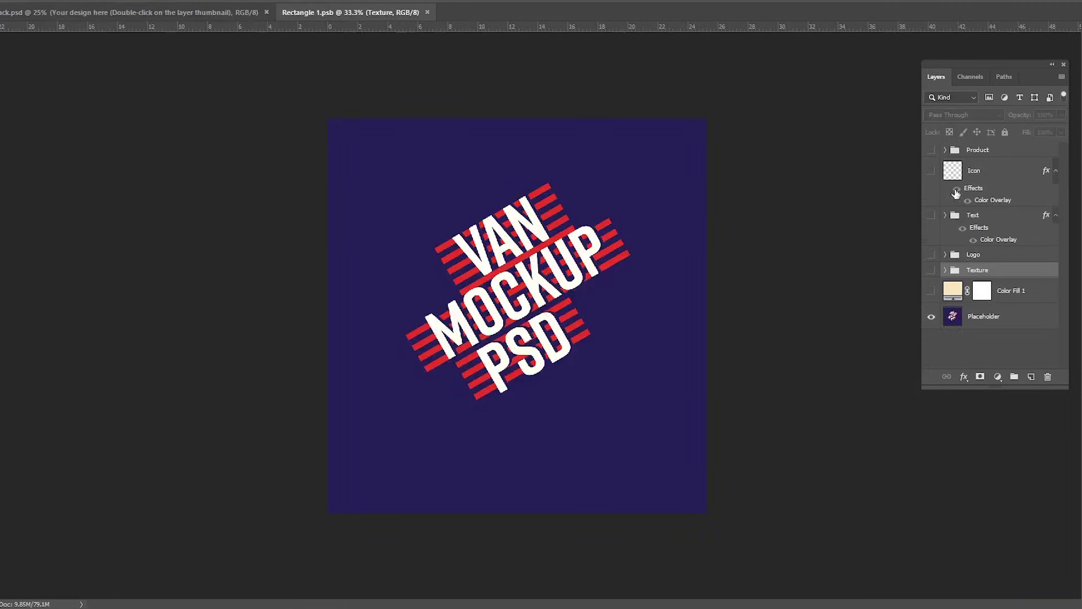
Make Color Fill 1, Texture, Logo, Text, Icon and Product visible in the van-back artwork, and save it to update the mockup.
click(932, 290)
click(931, 270)
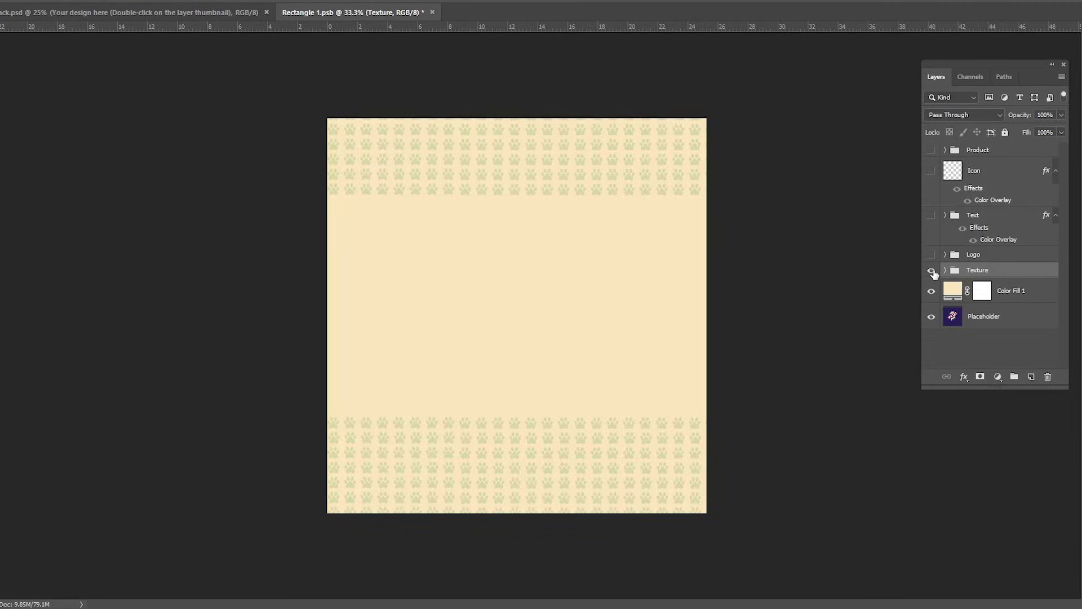
click(931, 214)
click(932, 150)
click(931, 170)
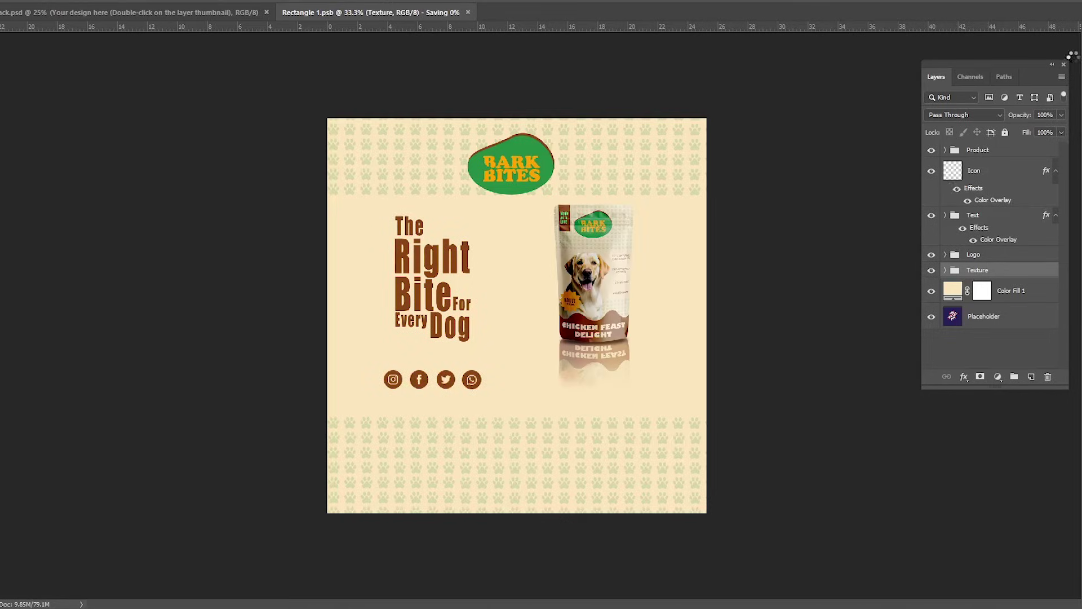
key(ctrl+s)
click(195, 12)
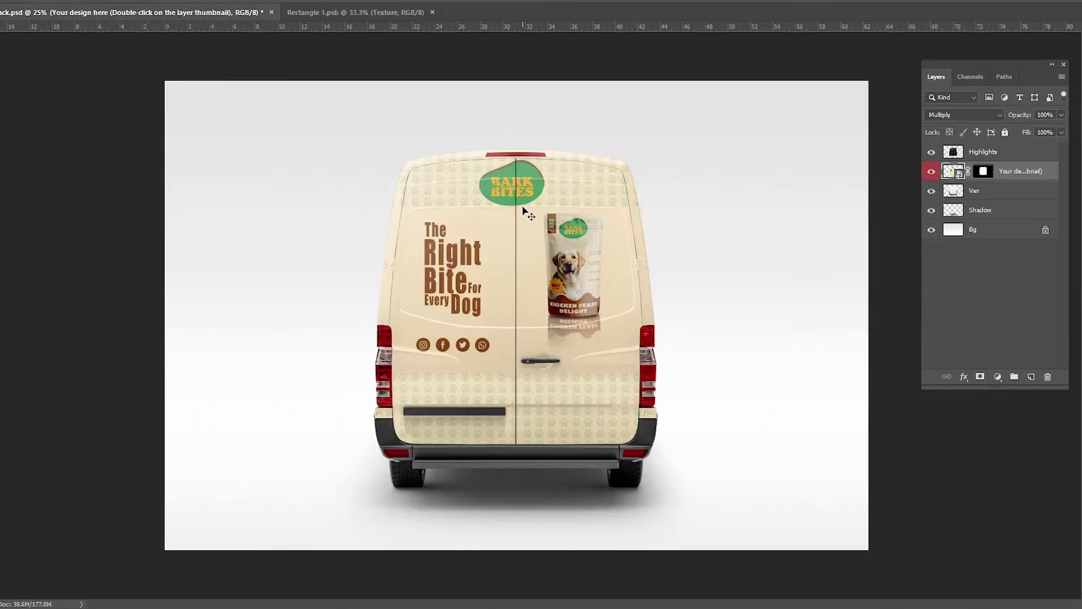